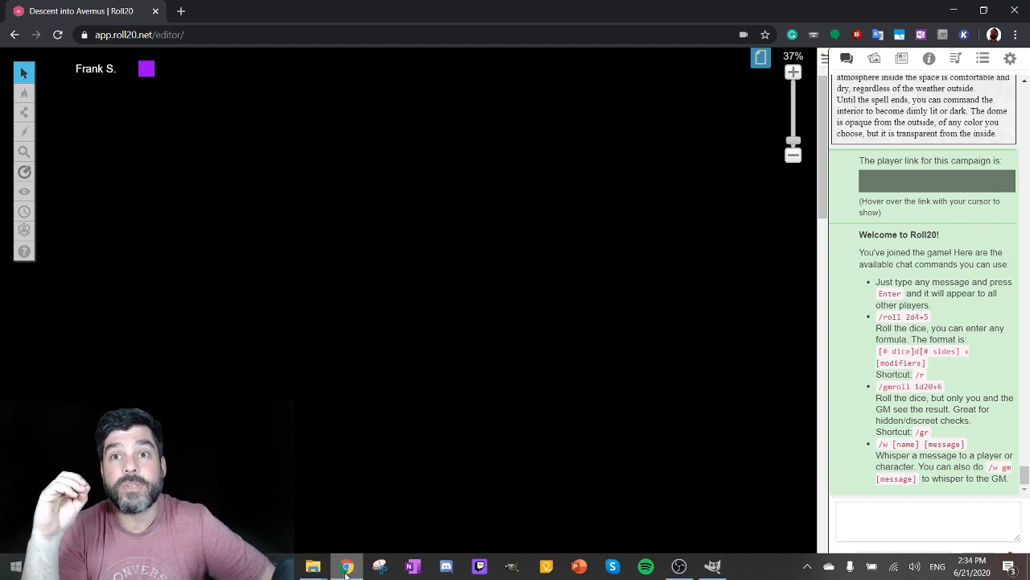
Search Google Images for "dungeon battlemap" in a new browser tab
{"action": "key", "text": "ctrl+t"}
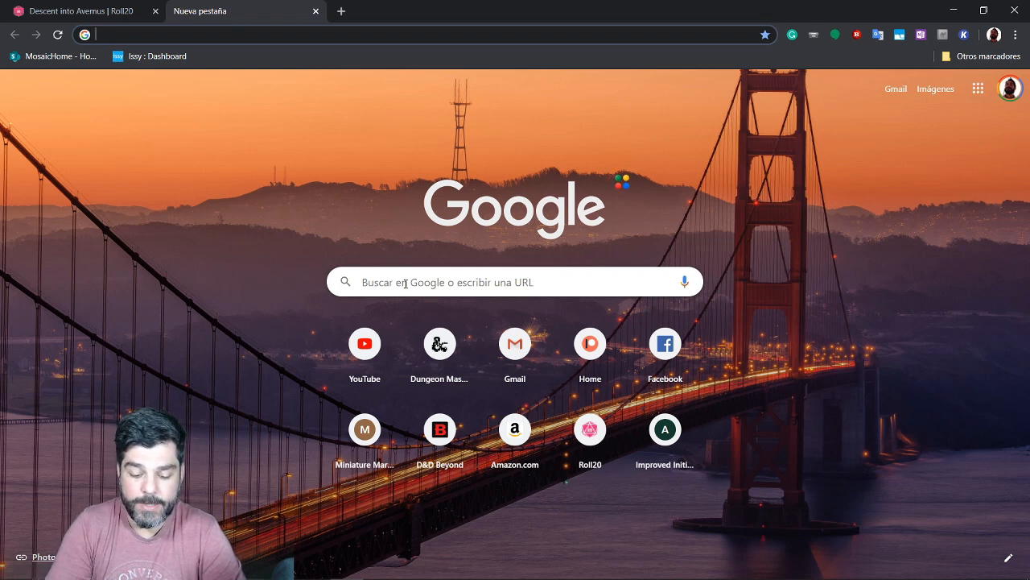
{"action": "type", "text": "dungeon battlemap"}
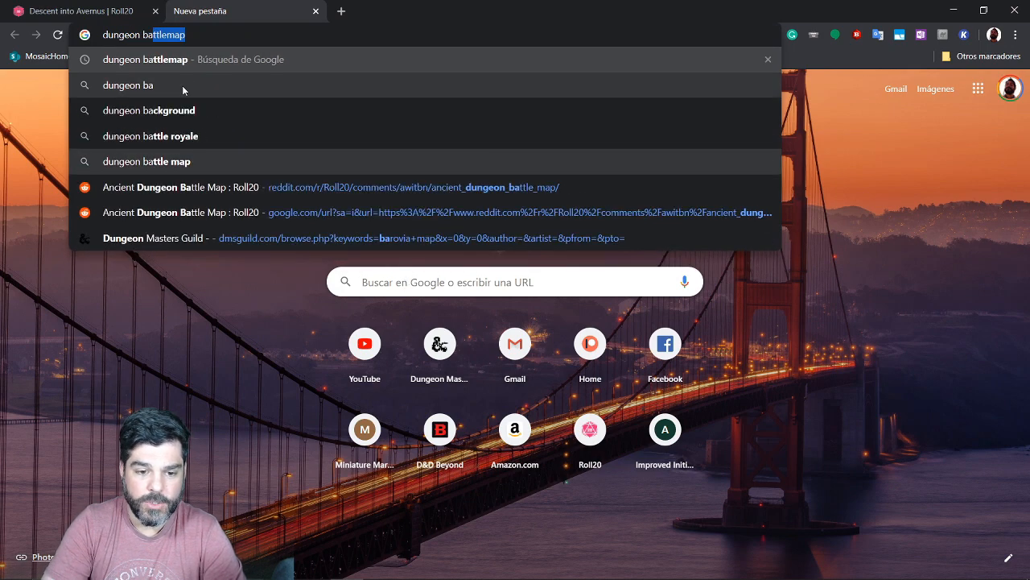
{"action": "left_click", "coordinate": [186, 62]}
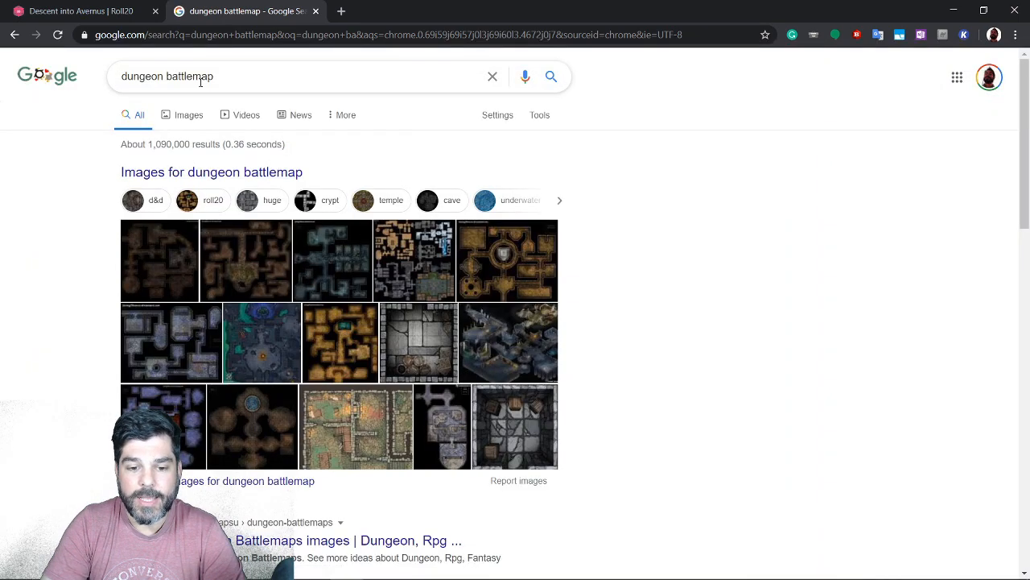
{"action": "left_click", "coordinate": [190, 115]}
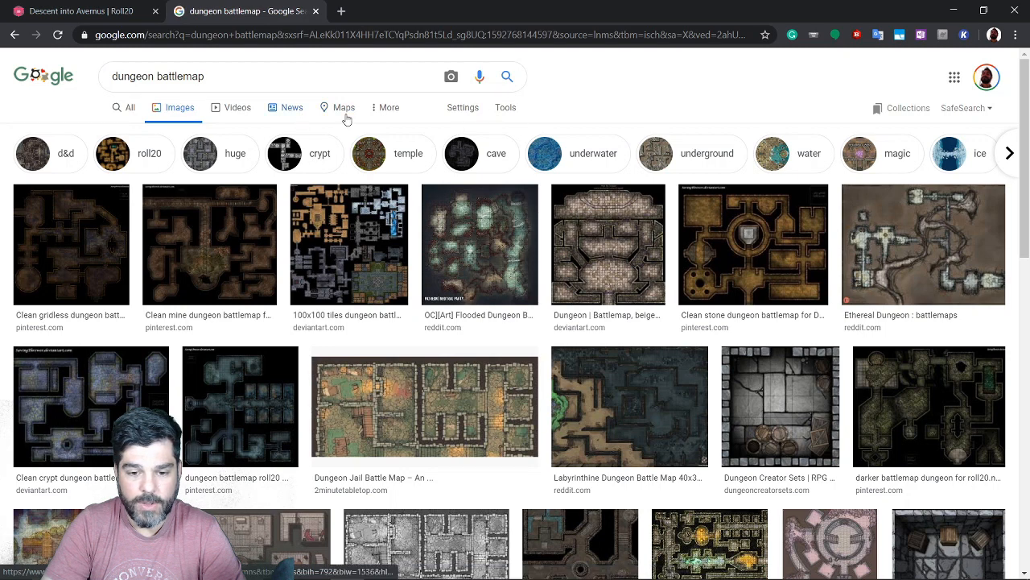
Filter the battlemap image results to the Large size
{"action": "left_click", "coordinate": [498, 110]}
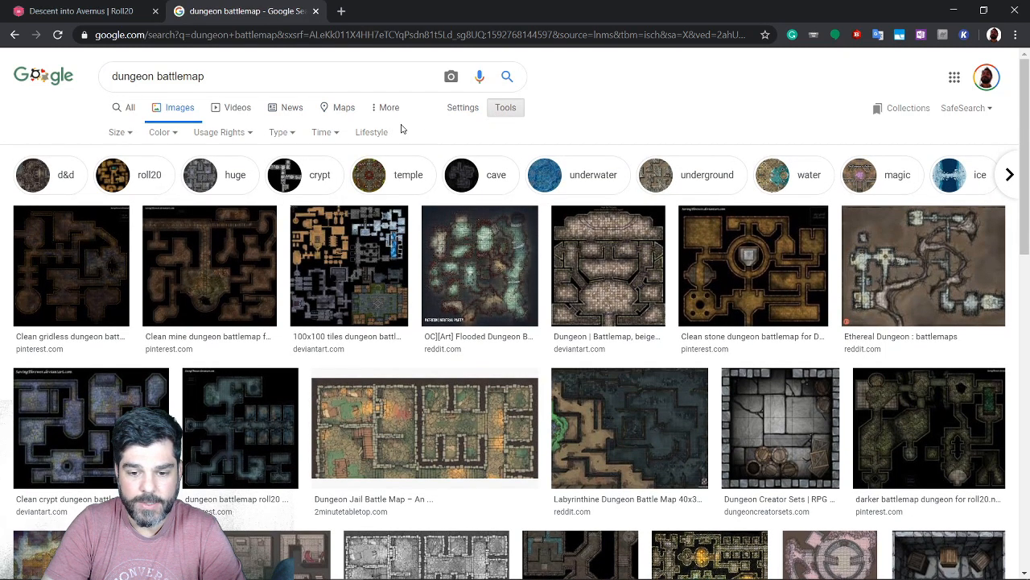
{"action": "left_click", "coordinate": [117, 132]}
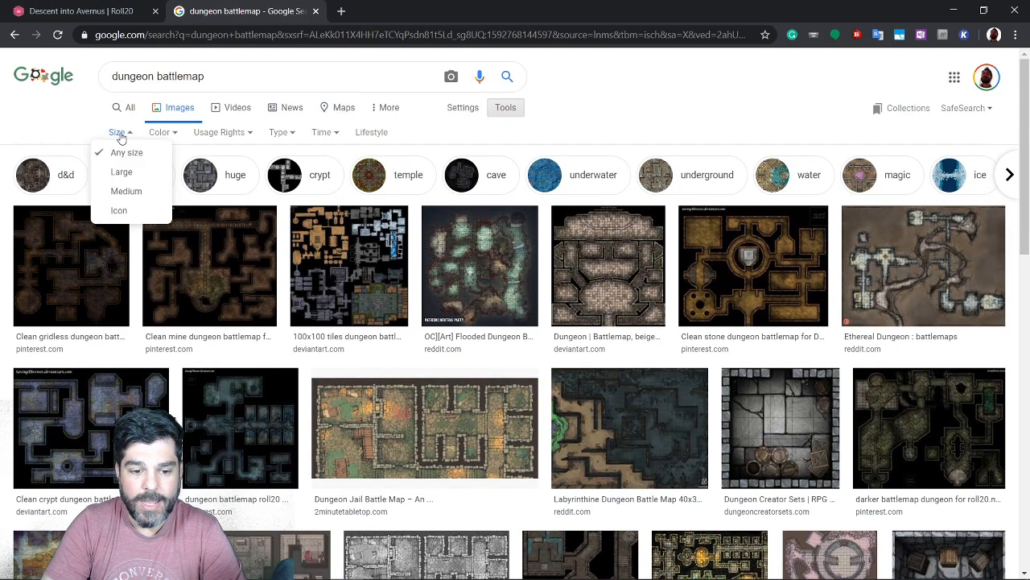
{"action": "left_click", "coordinate": [141, 175]}
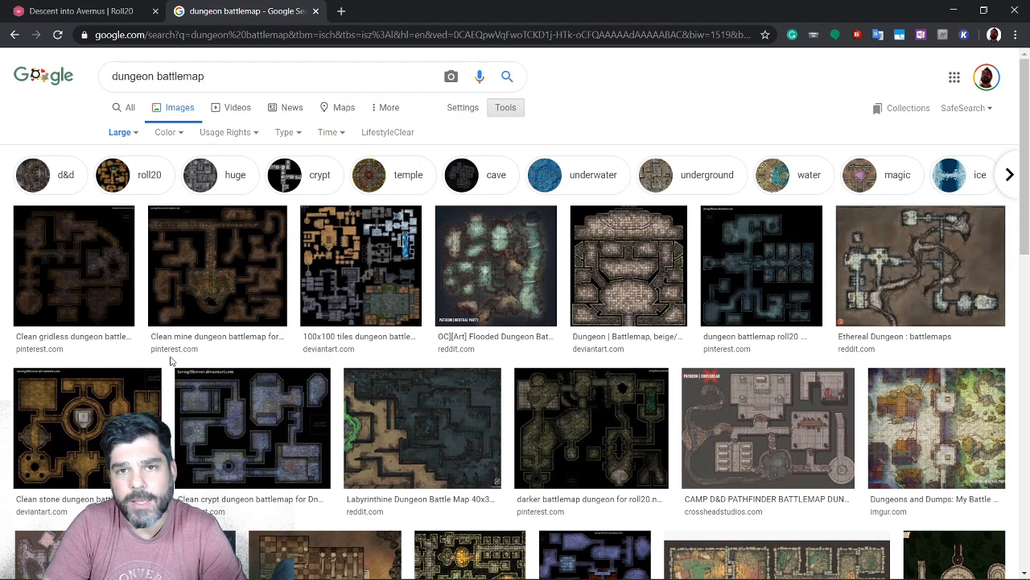
Save the Ancient Dungeon Battle Map image to the Desktop as the PNG Dungeon Prueba Isometrico, replacing the existing file
{"action": "scroll", "coordinate": [358, 334], "scroll_direction": "down", "scroll_amount": 2}
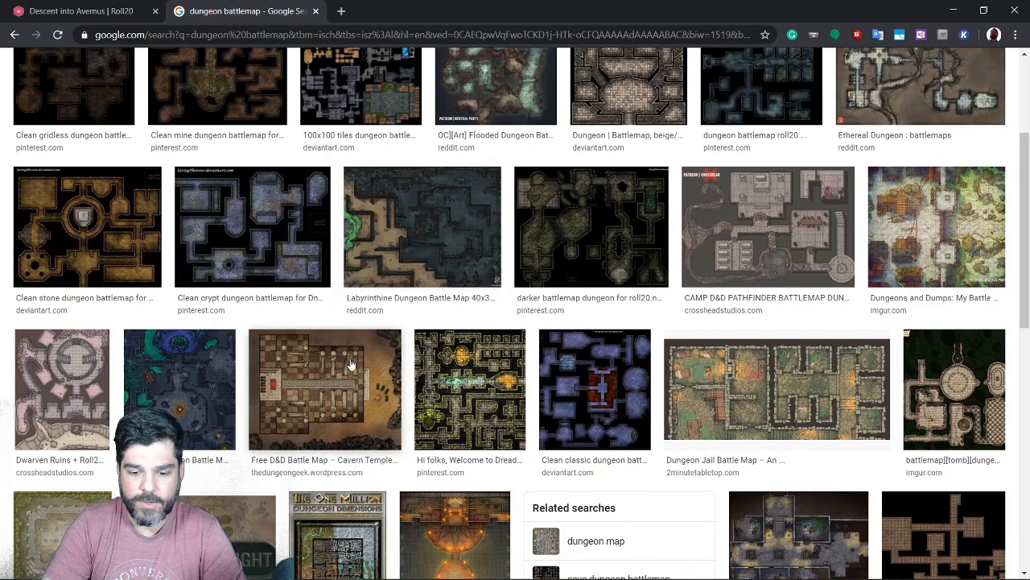
{"action": "left_click", "coordinate": [173, 396]}
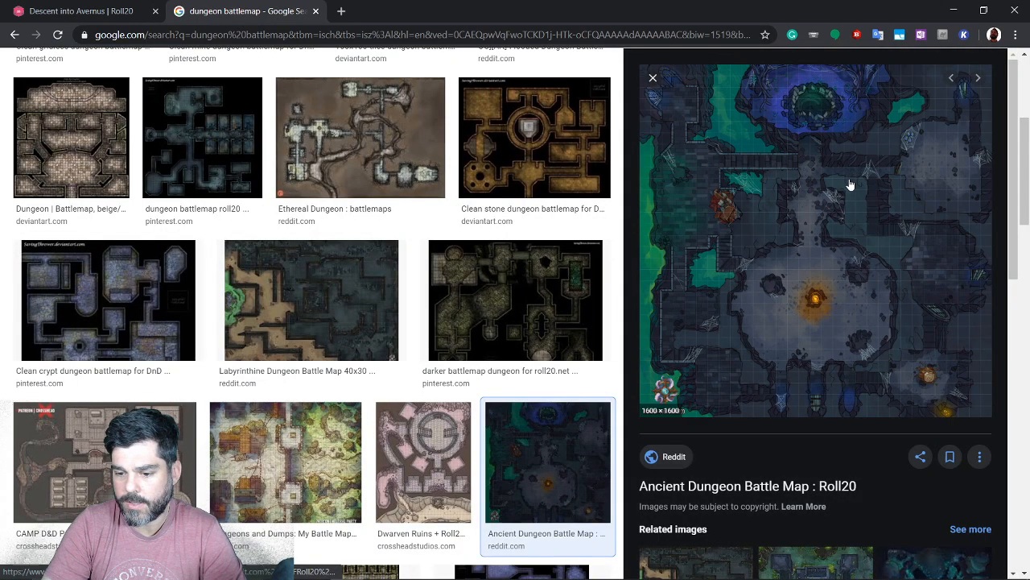
{"action": "right_click", "coordinate": [781, 235]}
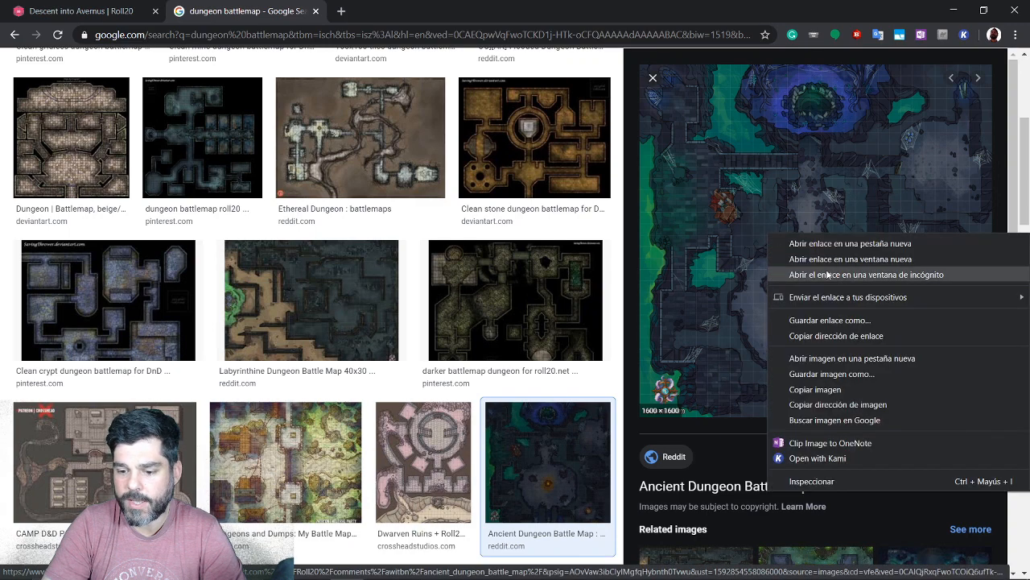
{"action": "left_click", "coordinate": [825, 373]}
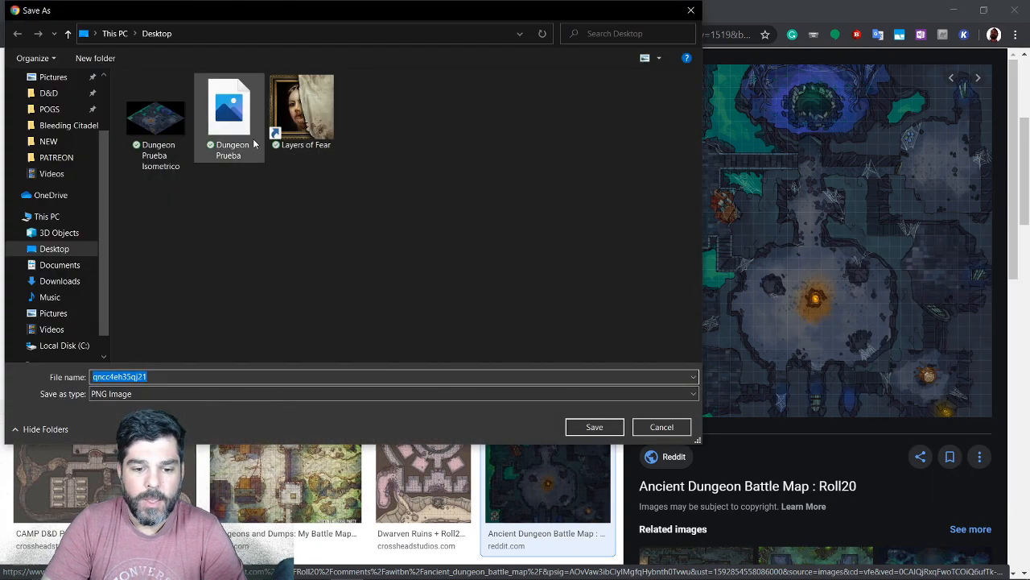
{"action": "left_click", "coordinate": [158, 119]}
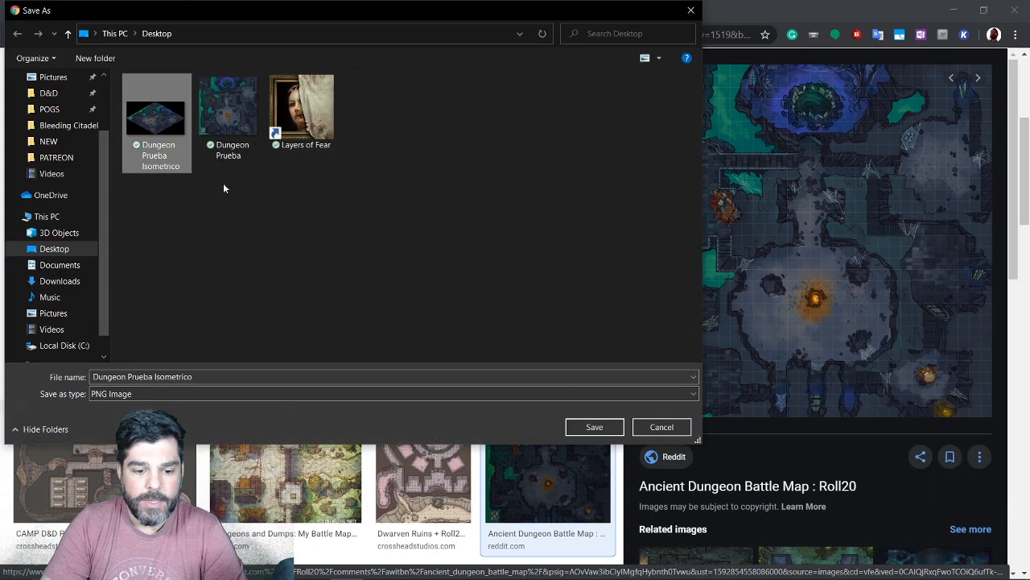
{"action": "left_click", "coordinate": [593, 426]}
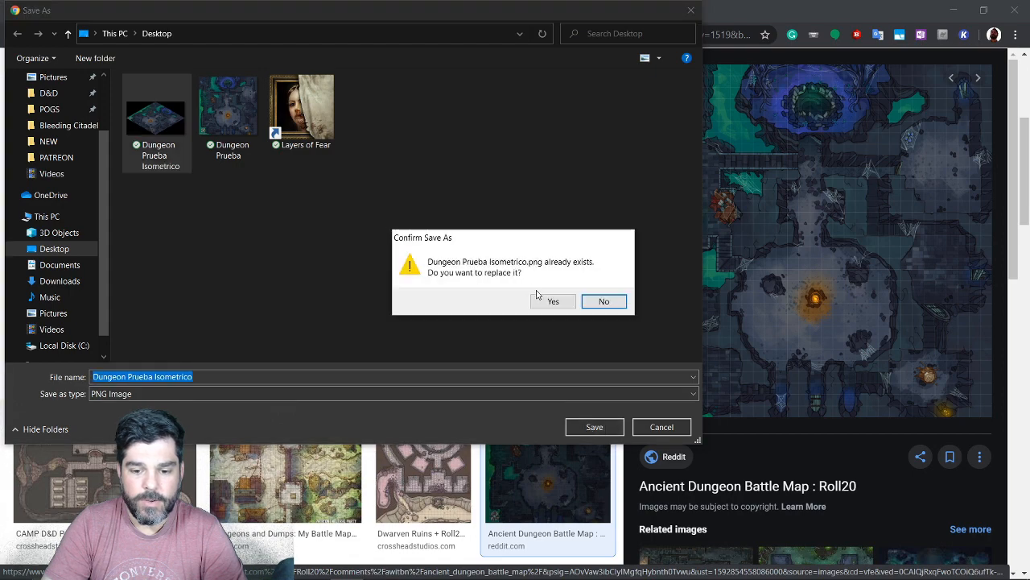
{"action": "left_click", "coordinate": [552, 301]}
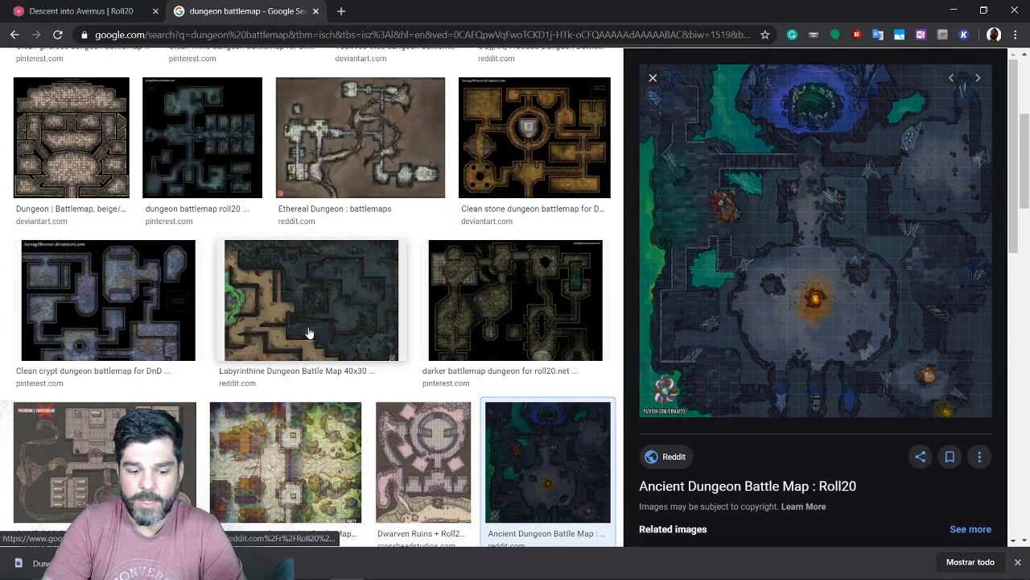
Open the Desktop image Dungeon Prueba in GIMP and convert it to the built-in sRGB working space
{"action": "mouse_move", "coordinate": [480, 570]}
{"action": "left_click", "coordinate": [713, 566]}
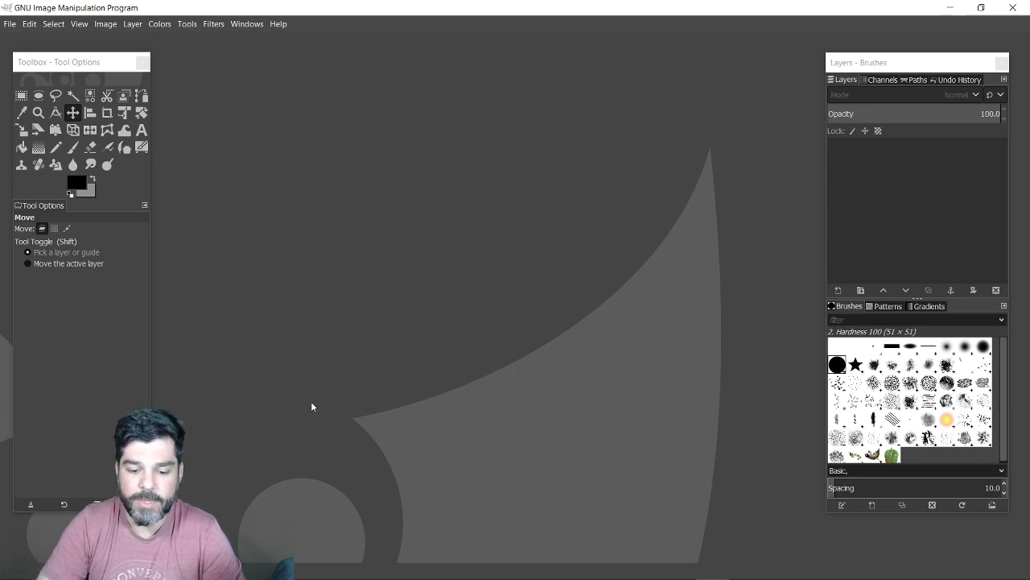
{"action": "mouse_move", "coordinate": [325, 558]}
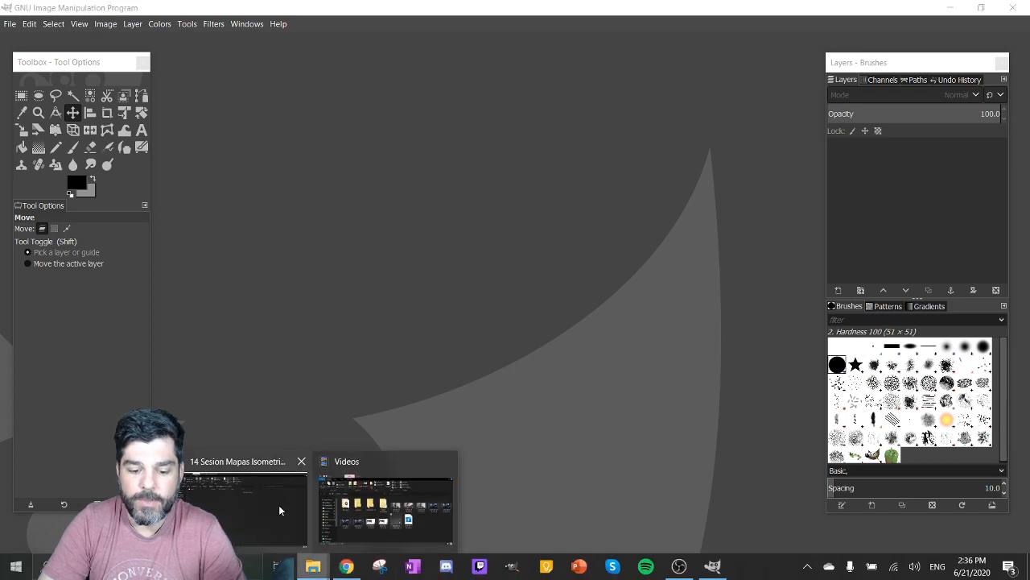
{"action": "left_click", "coordinate": [243, 508]}
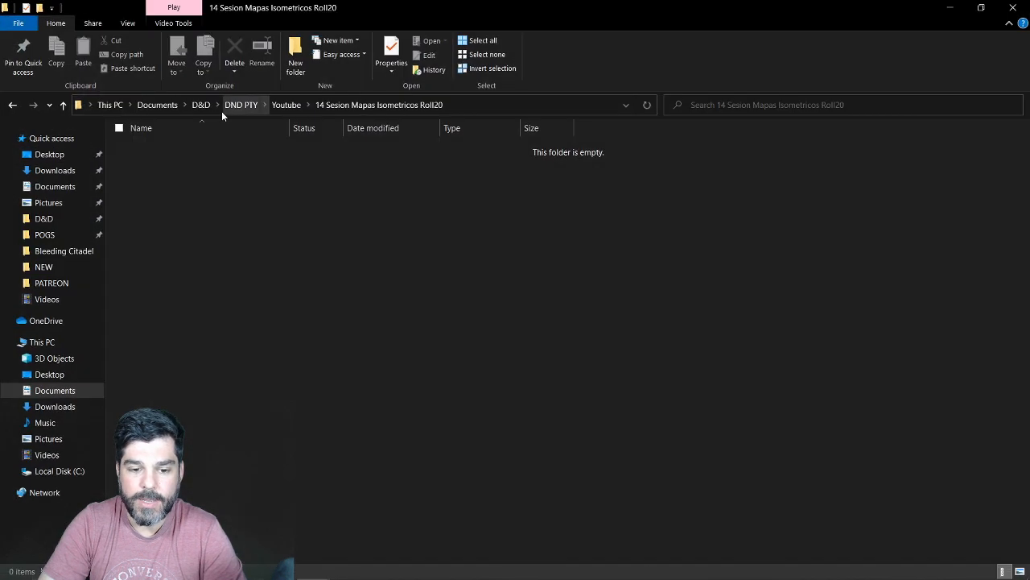
{"action": "left_click", "coordinate": [56, 155]}
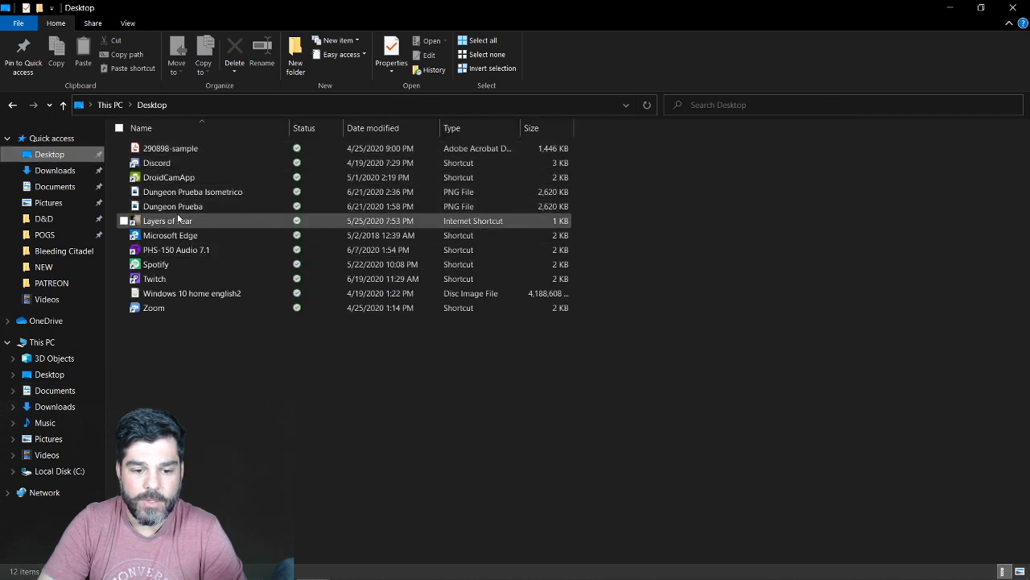
{"action": "left_click", "coordinate": [177, 206]}
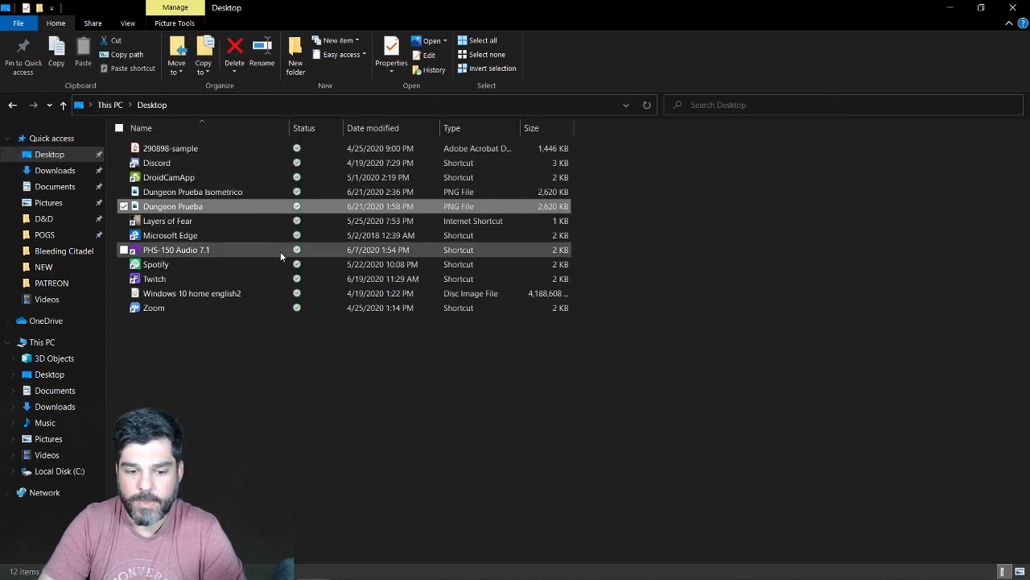
{"action": "left_click_drag", "start_coordinate": [174, 207], "coordinate": [521, 251]}
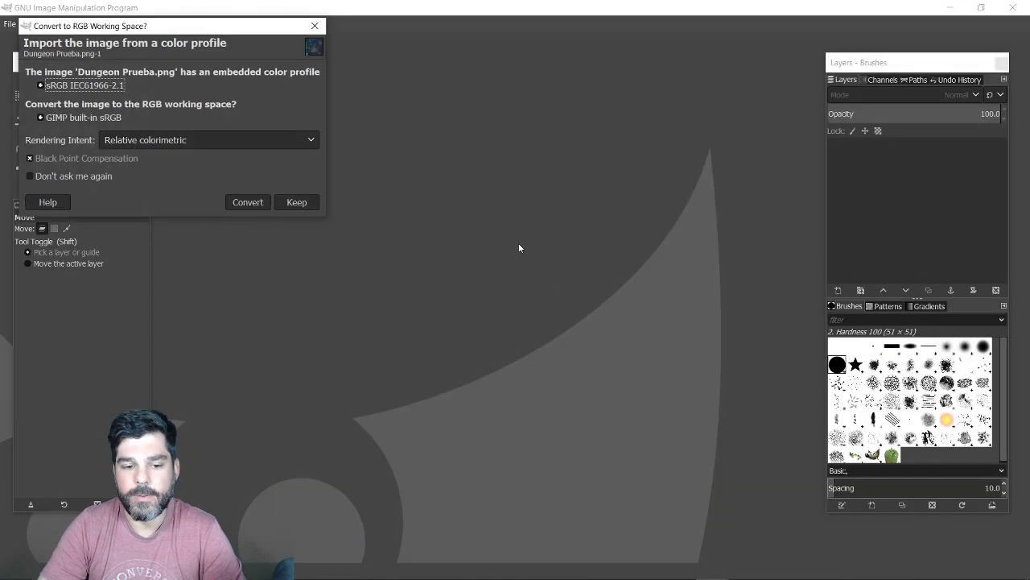
{"action": "left_click", "coordinate": [248, 202]}
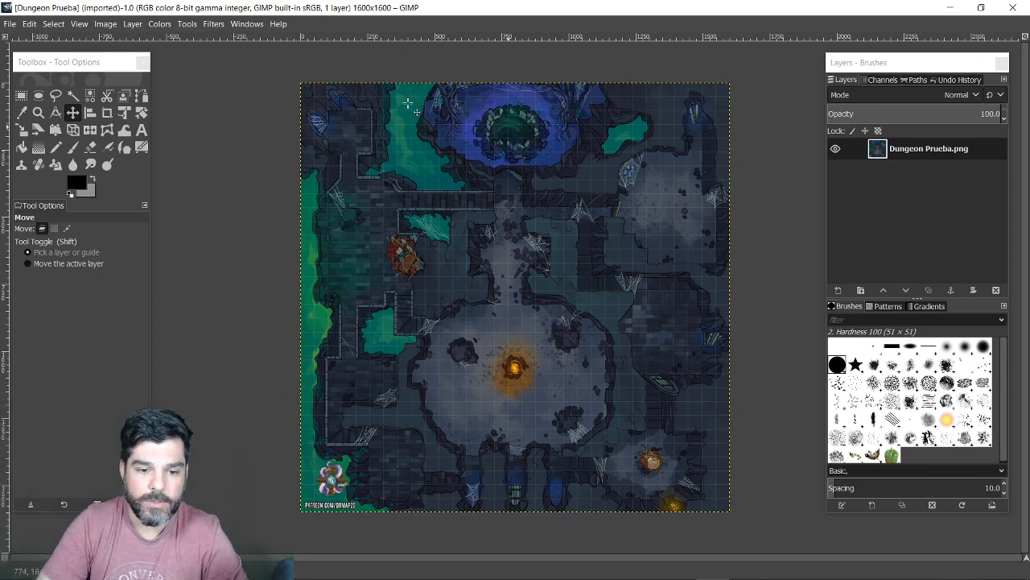
Rotate the map layer clockwise about its center so that it stands on one corner as a diamond
{"action": "left_click", "coordinate": [188, 24]}
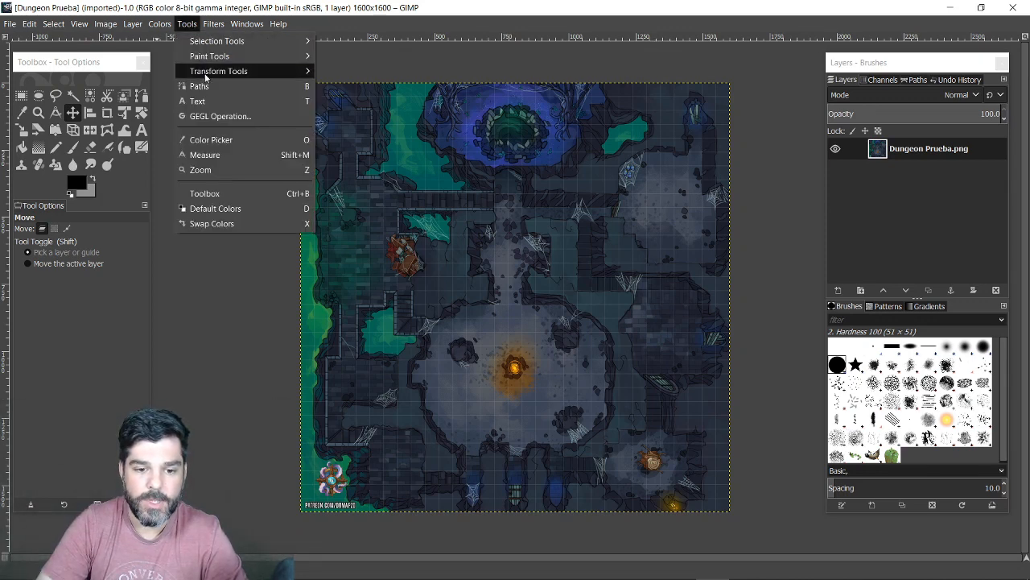
{"action": "mouse_move", "coordinate": [206, 76]}
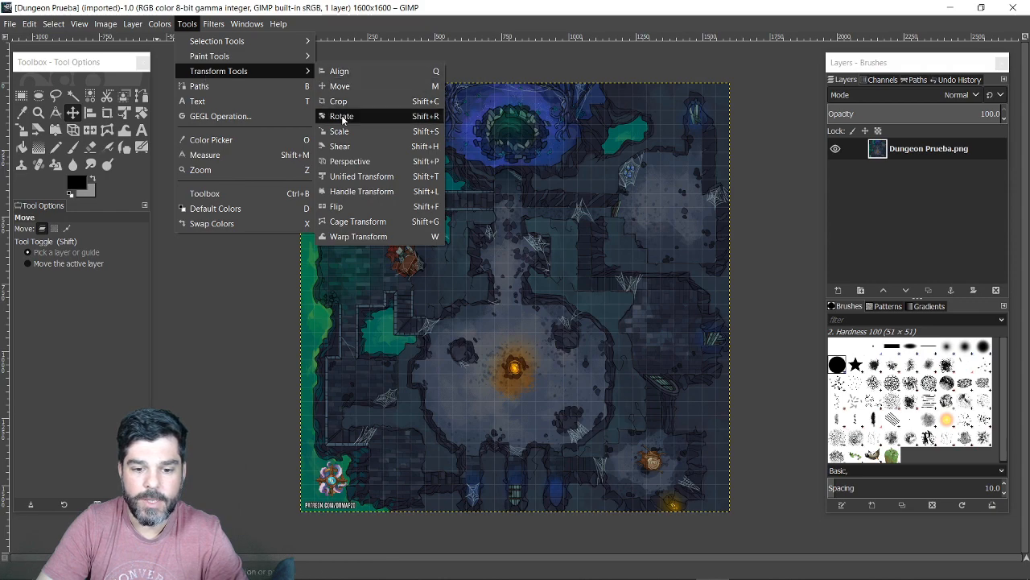
{"action": "left_click", "coordinate": [342, 116]}
{"action": "left_click", "coordinate": [341, 120]}
{"action": "left_click_drag", "start_coordinate": [909, 63], "coordinate": [927, 172]}
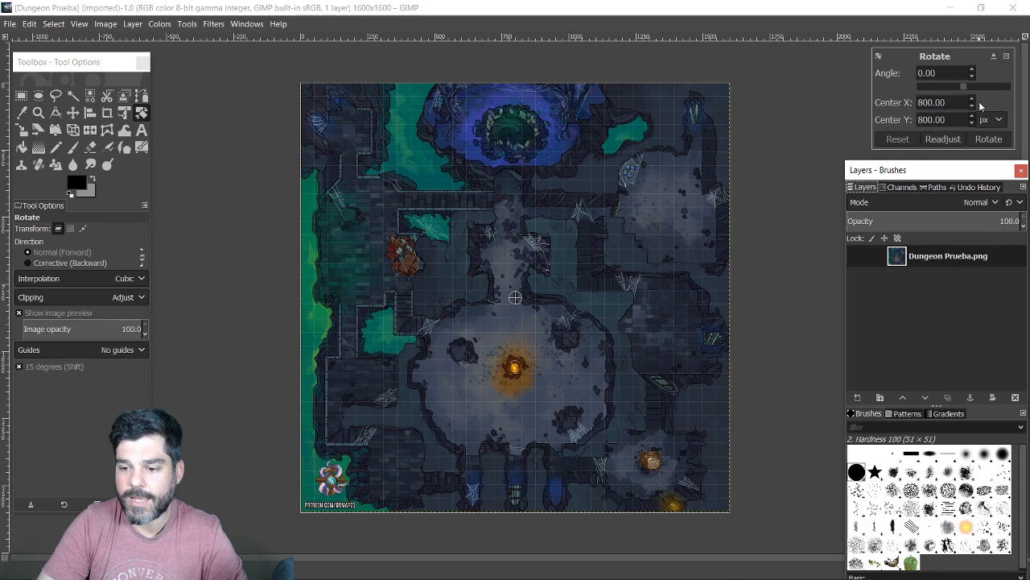
{"action": "left_click", "coordinate": [945, 73]}
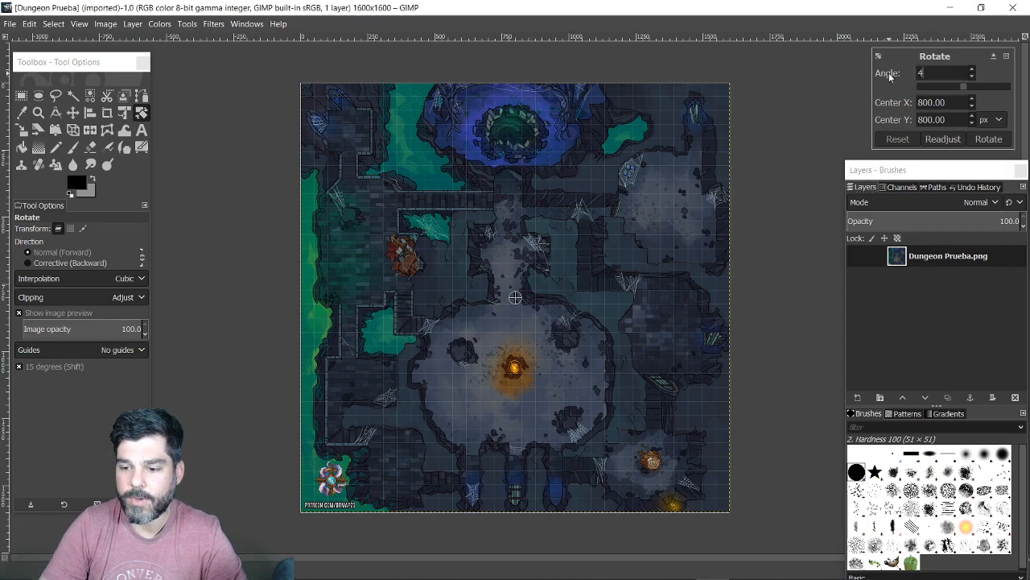
{"action": "left_click", "coordinate": [989, 138]}
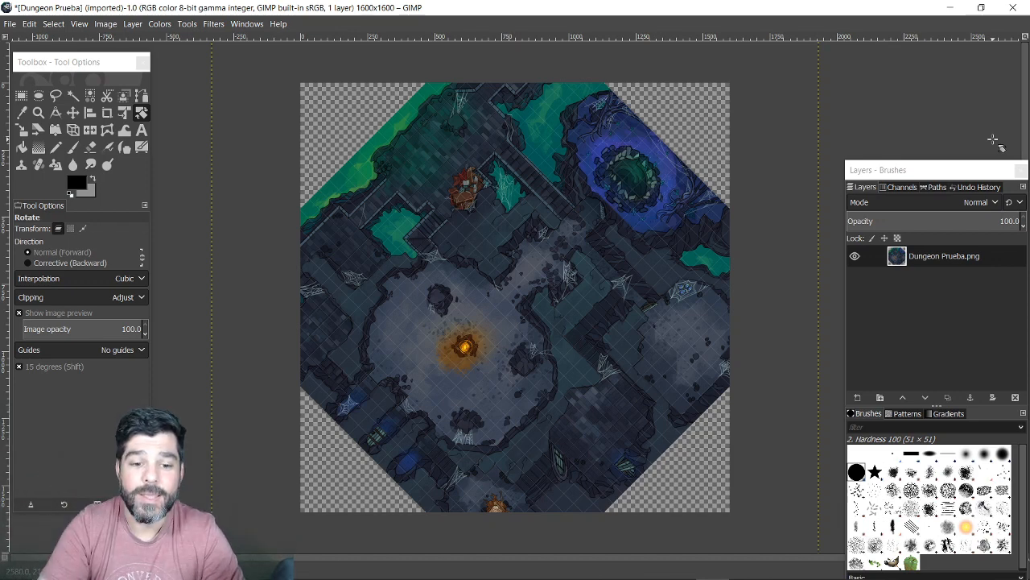
Scale the rotated map layer to 57.7 percent height at 100 percent width, with the two dimensions unlinked
{"action": "left_click", "coordinate": [186, 25]}
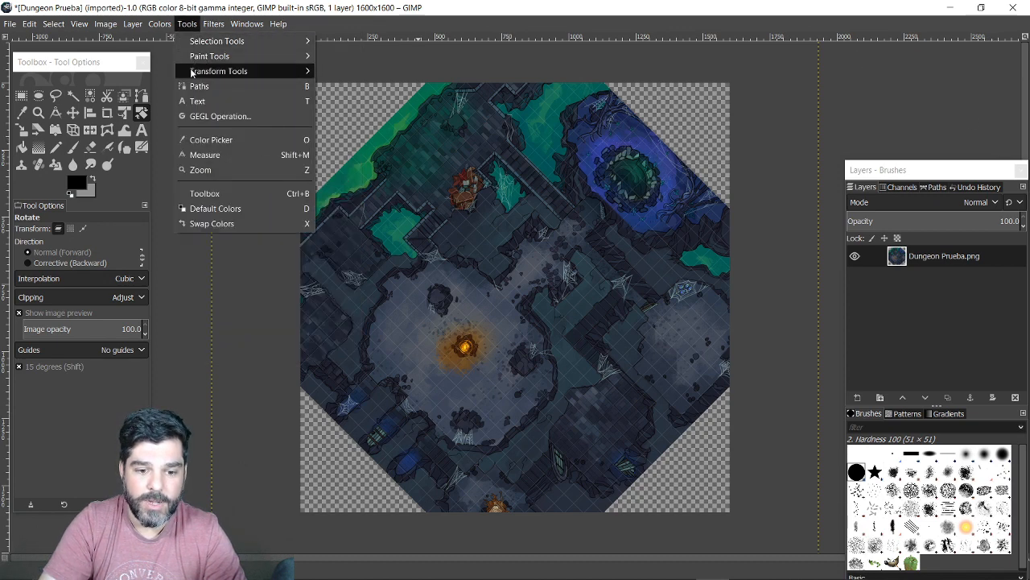
{"action": "mouse_move", "coordinate": [190, 69]}
{"action": "left_click", "coordinate": [340, 131]}
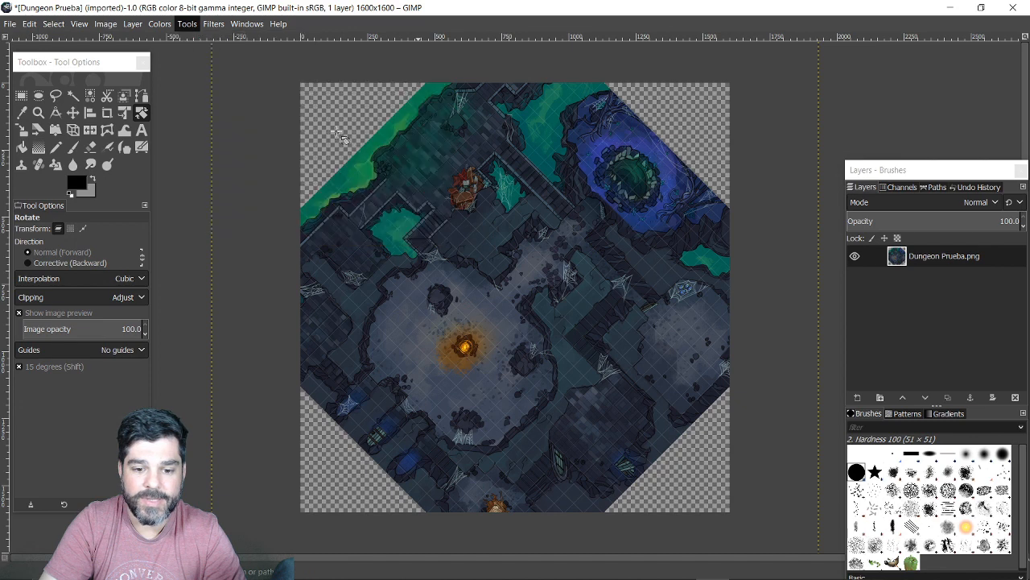
{"action": "left_click", "coordinate": [342, 133]}
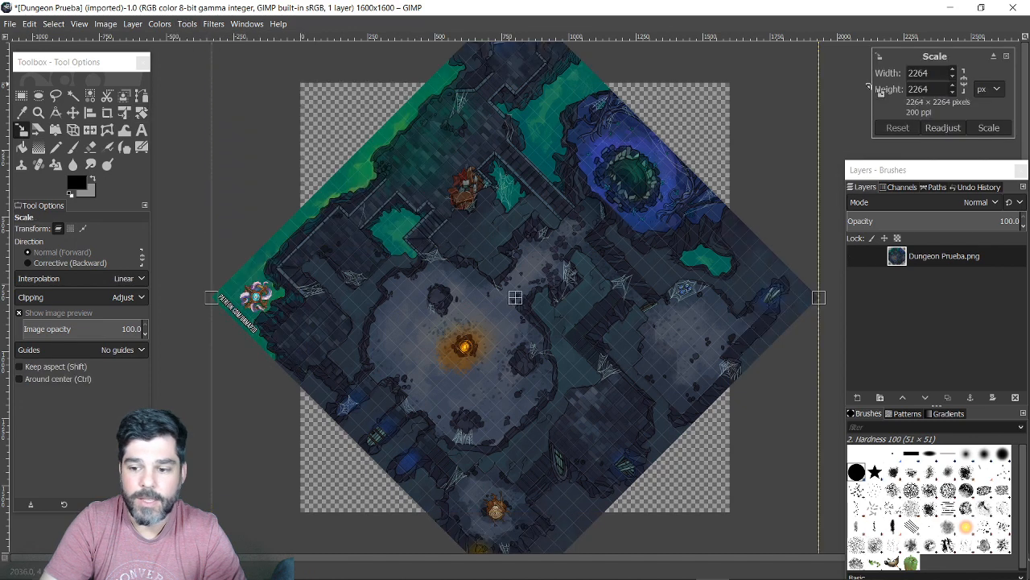
{"action": "left_click", "coordinate": [964, 82]}
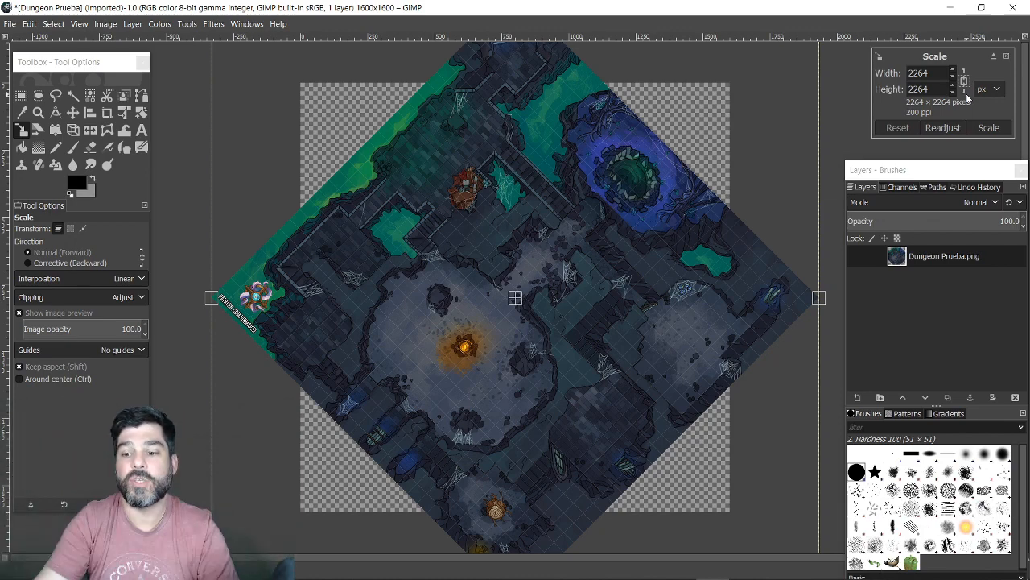
{"action": "left_click", "coordinate": [964, 90]}
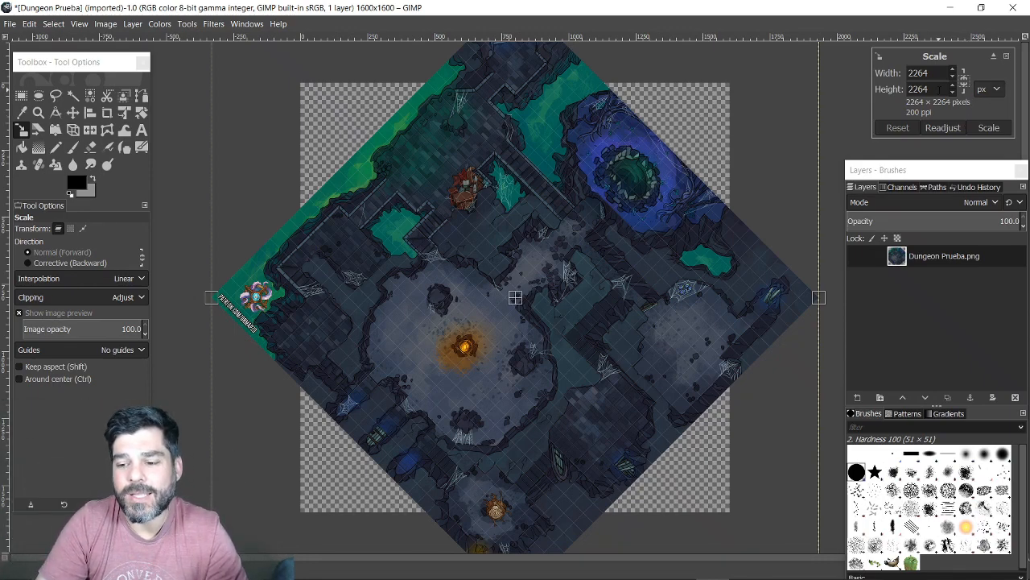
{"action": "left_click", "coordinate": [997, 90]}
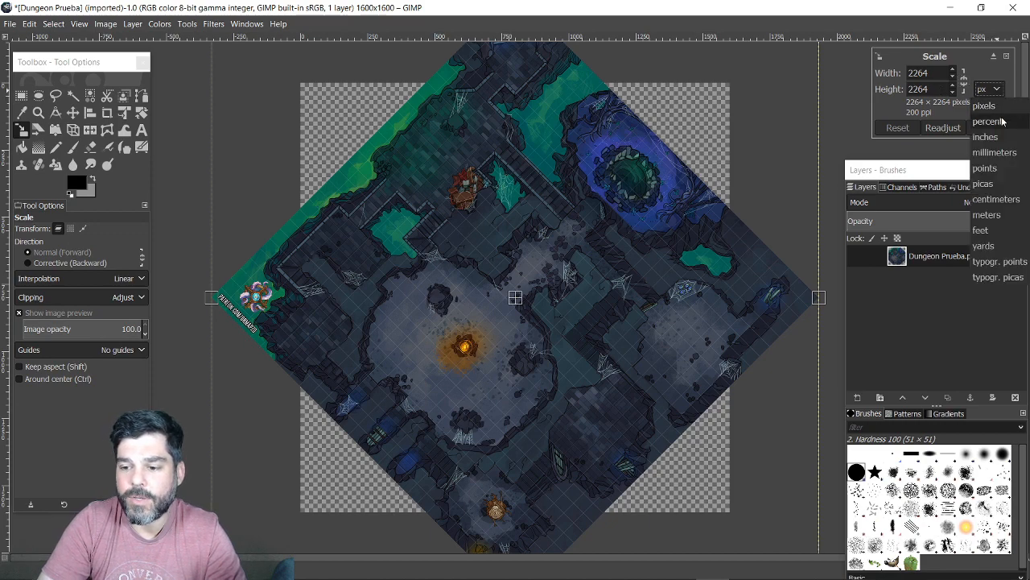
{"action": "left_click", "coordinate": [988, 121]}
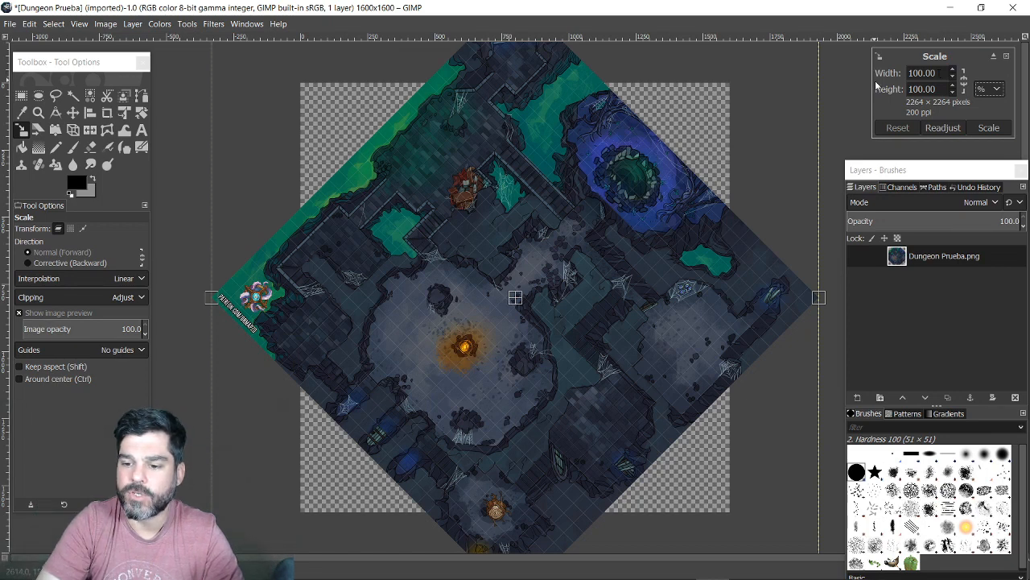
{"action": "left_click_drag", "start_coordinate": [939, 90], "coordinate": [892, 90]}
{"action": "type", "text": "57.7"}
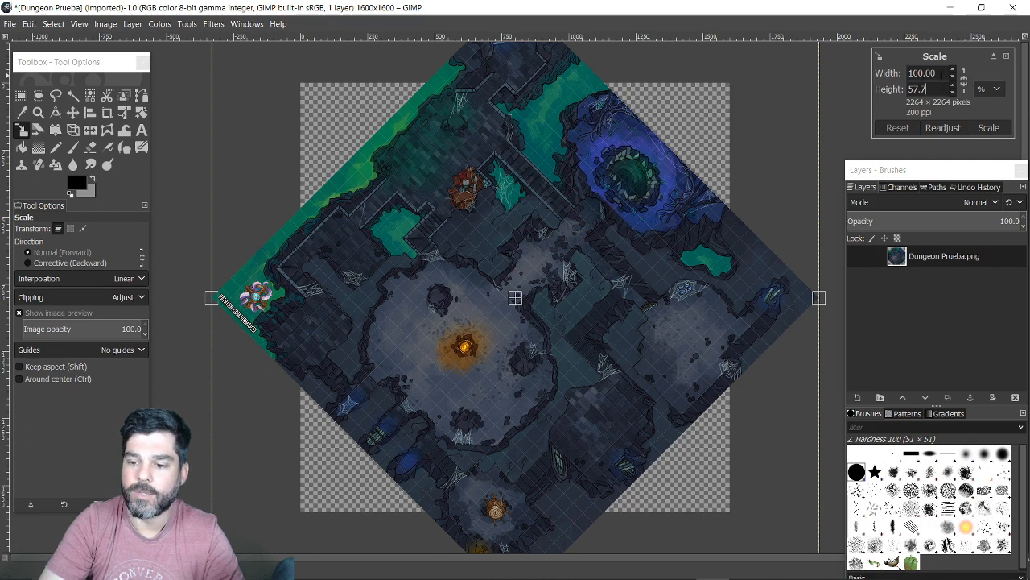
{"action": "left_click", "coordinate": [988, 128]}
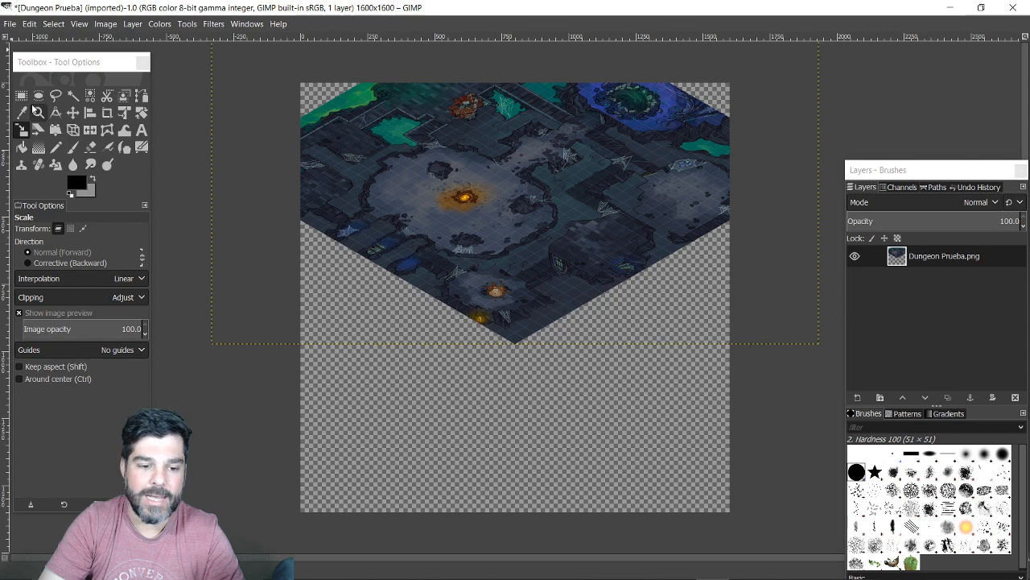
Move the squashed diamond map layer down to the middle of the image and fit the canvas to the layer
{"action": "left_click", "coordinate": [72, 112]}
{"action": "left_click_drag", "start_coordinate": [511, 145], "coordinate": [511, 268]}
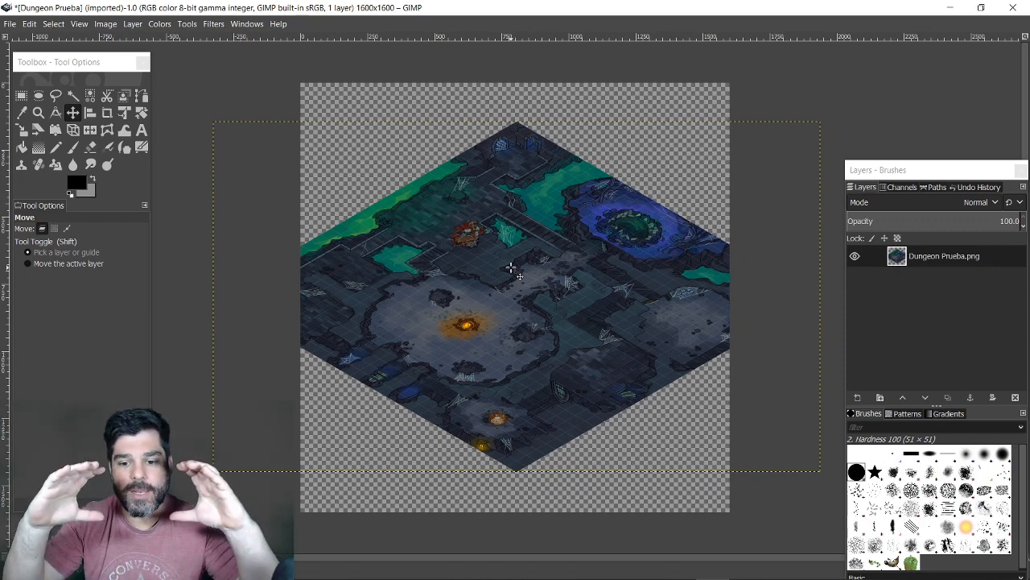
{"action": "left_click", "coordinate": [106, 24]}
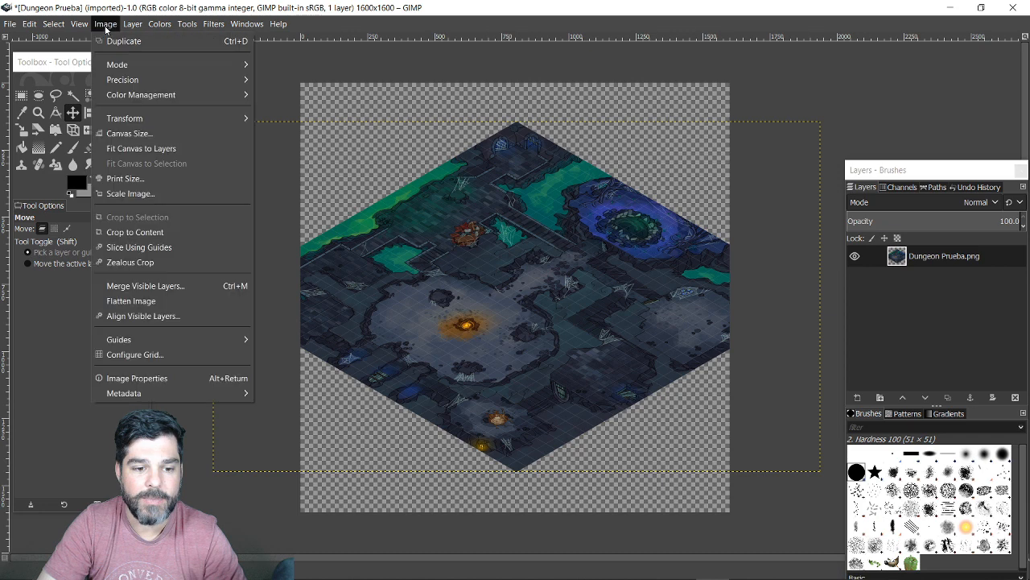
{"action": "left_click", "coordinate": [130, 150]}
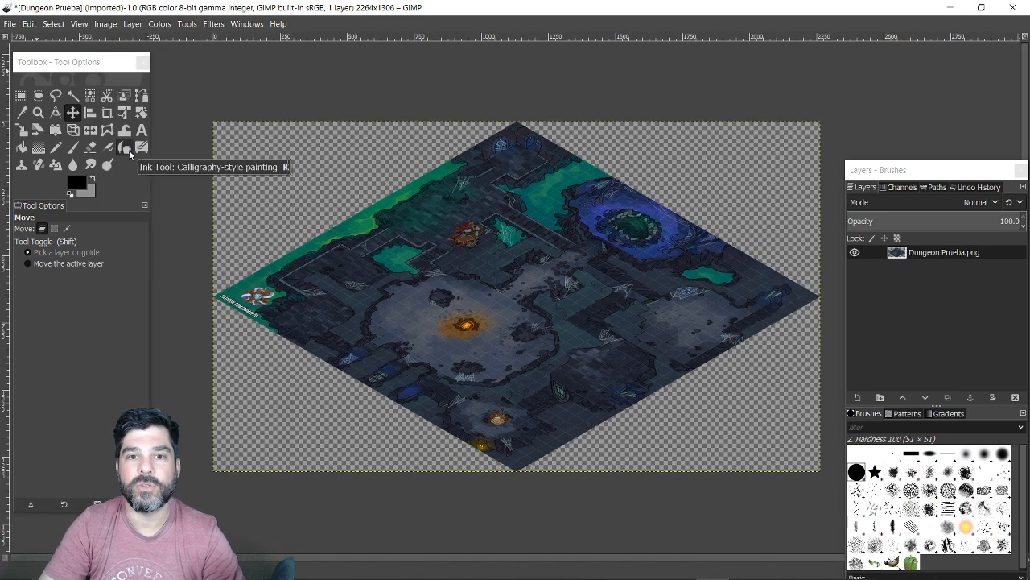
Export the isometric map to the Desktop as Dungeon Prueba Isometrico.png, replacing the existing file and keeping the current PNG options
{"action": "left_click", "coordinate": [9, 25]}
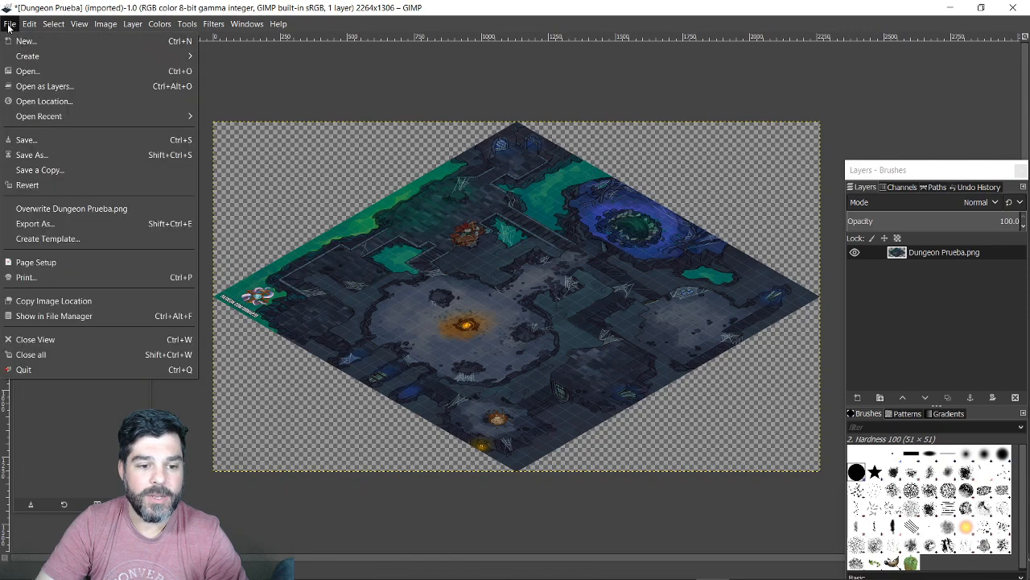
{"action": "left_click", "coordinate": [29, 228]}
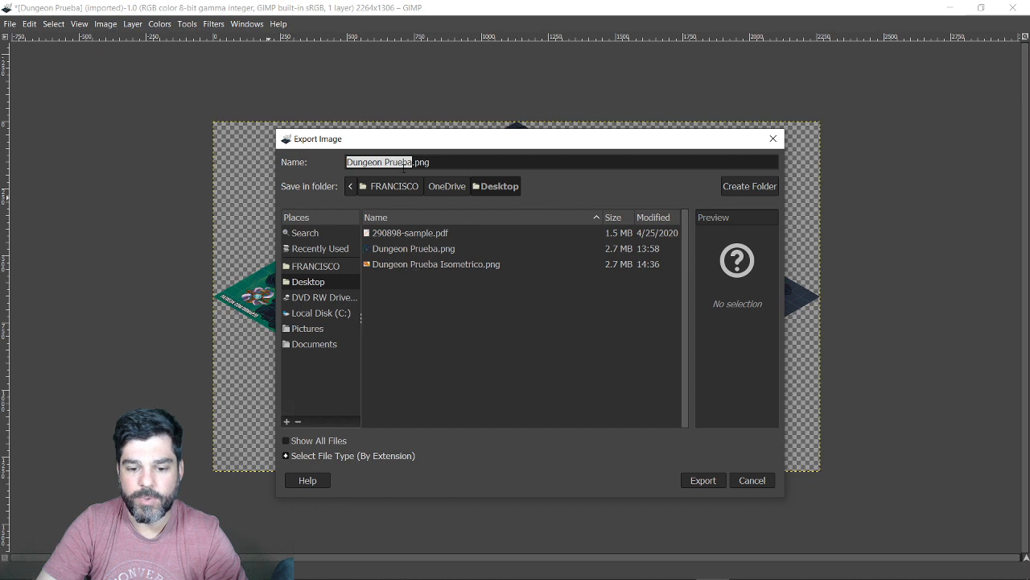
{"action": "left_click", "coordinate": [417, 262]}
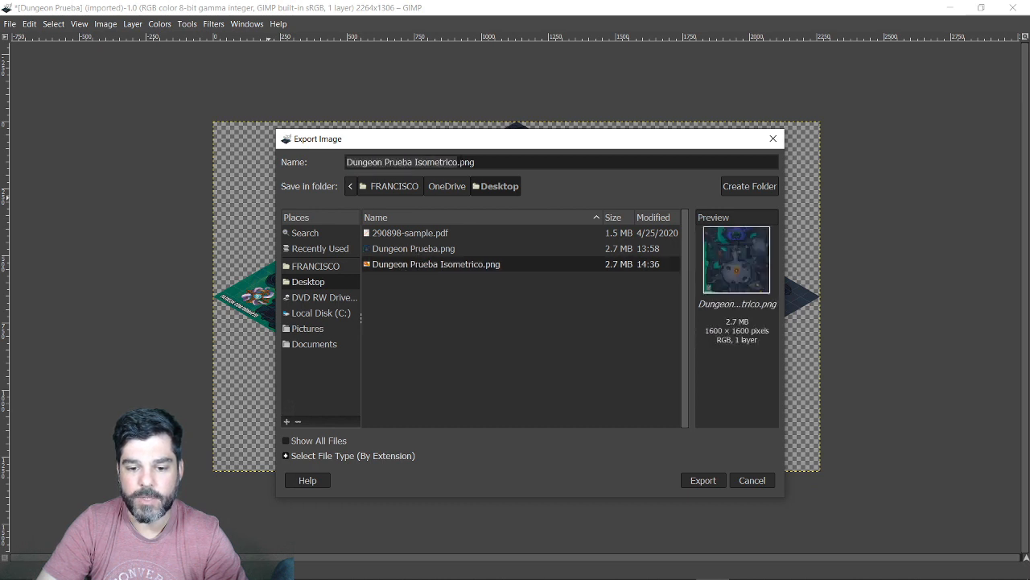
{"action": "left_click", "coordinate": [458, 163]}
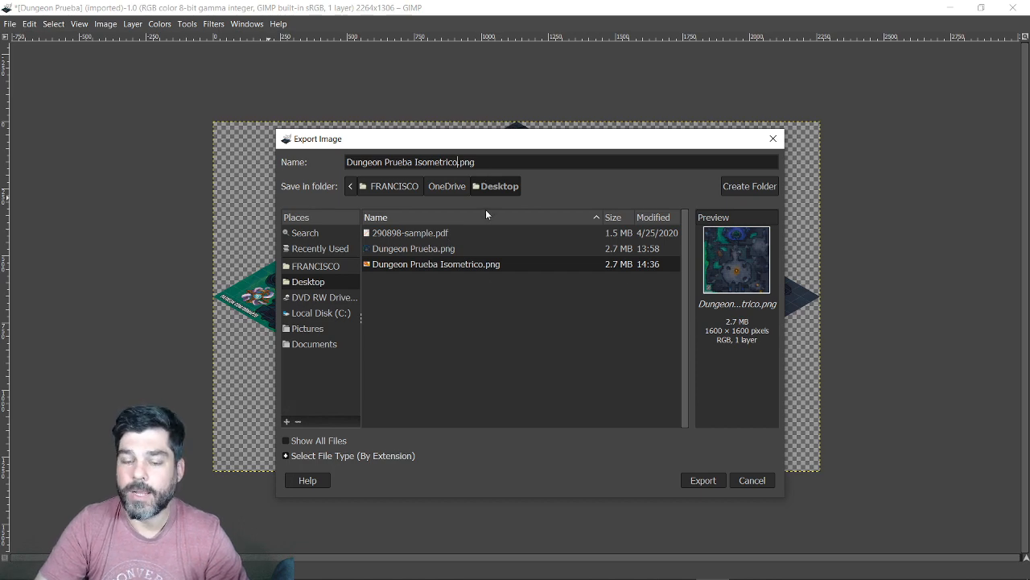
{"action": "left_click_drag", "start_coordinate": [515, 142], "coordinate": [739, 265]}
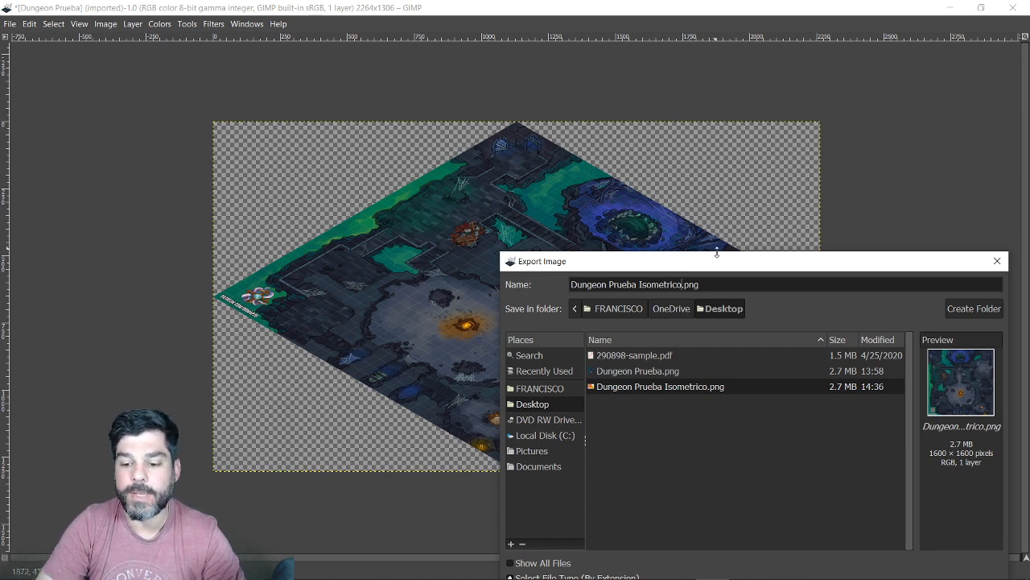
{"action": "left_click_drag", "start_coordinate": [730, 263], "coordinate": [571, 123]}
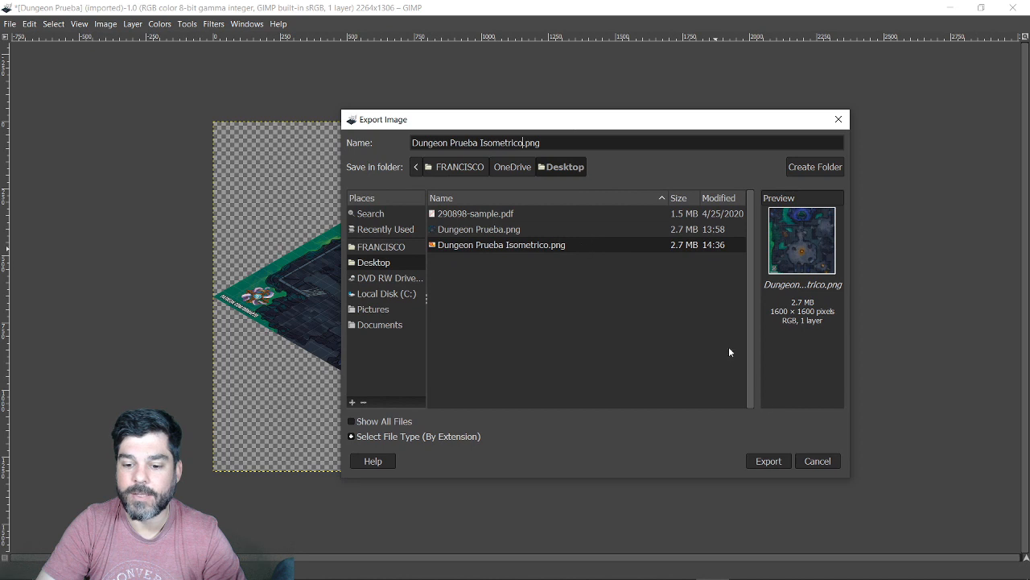
{"action": "left_click", "coordinate": [773, 461]}
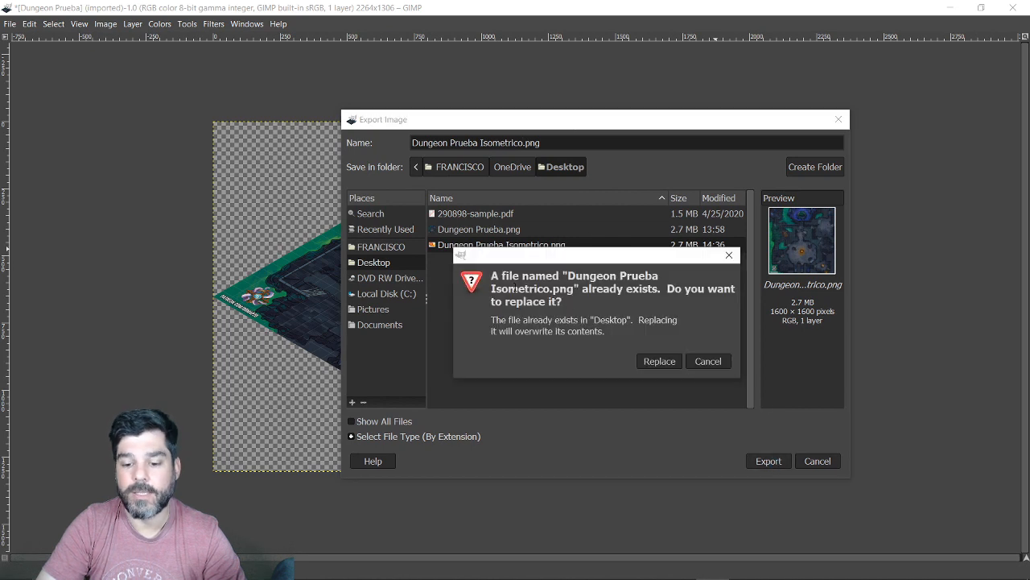
{"action": "left_click", "coordinate": [659, 361]}
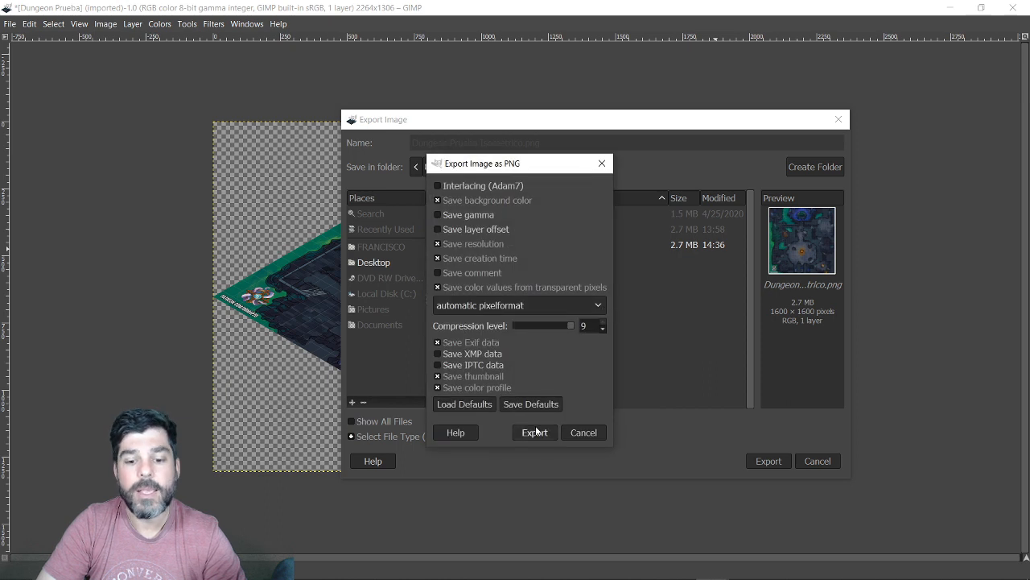
{"action": "left_click", "coordinate": [534, 432]}
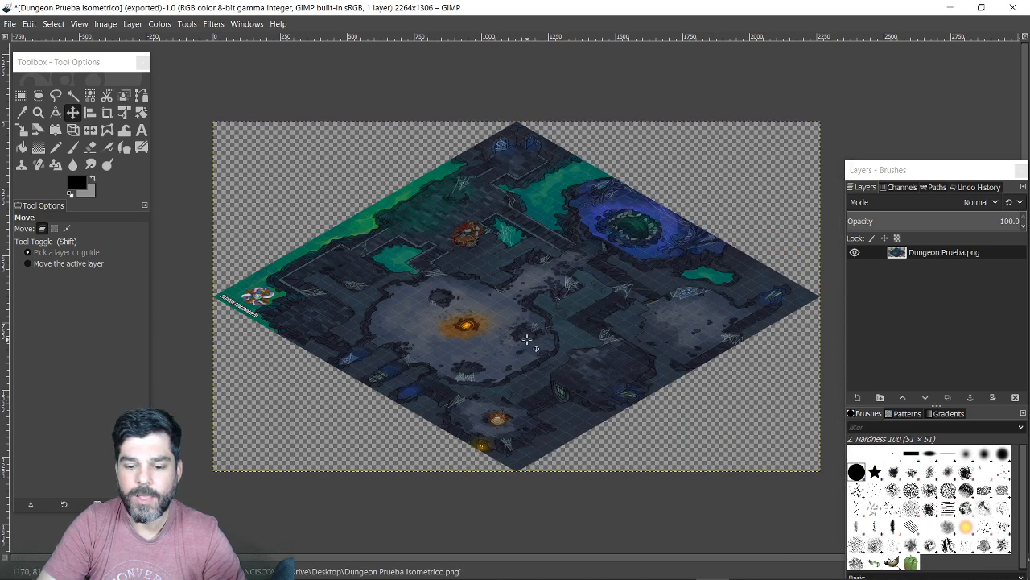
Switch to the Descent into Avernus game in Roll20 and place the Desktop image Dungeon Prueba Isometrico on the empty page
{"action": "mouse_move", "coordinate": [314, 566]}
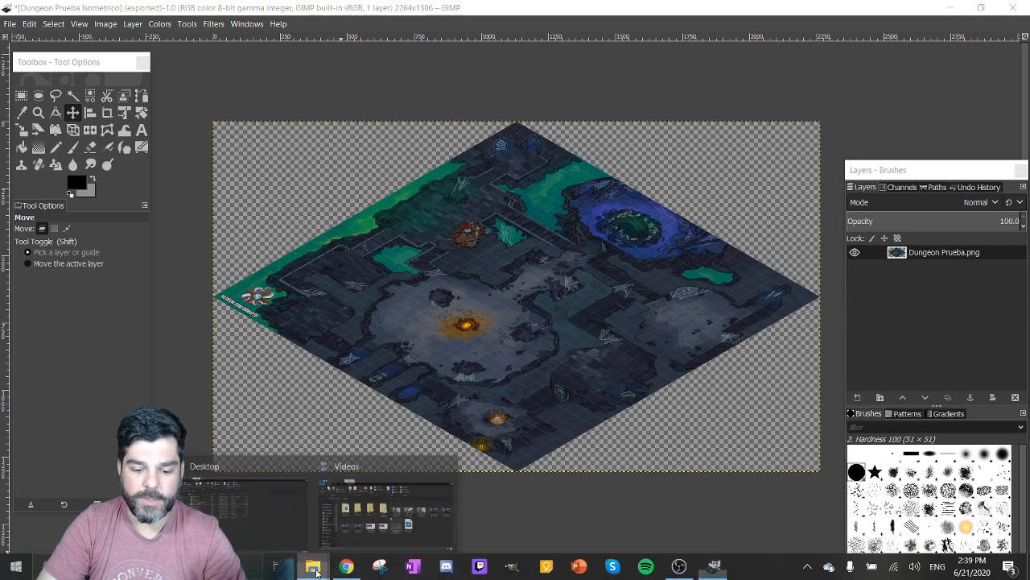
{"action": "left_click", "coordinate": [272, 500]}
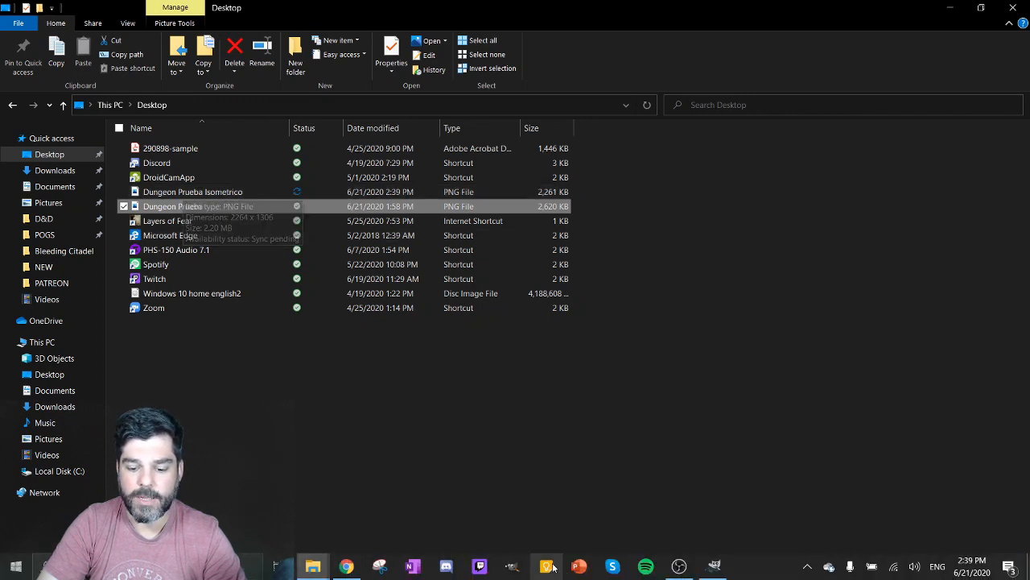
{"action": "left_click", "coordinate": [347, 567]}
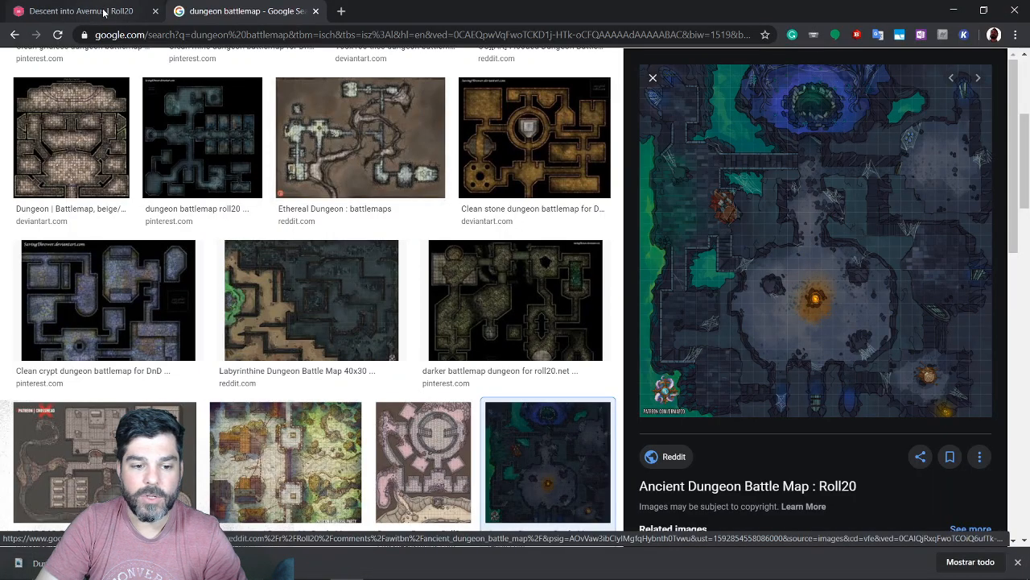
{"action": "left_click", "coordinate": [98, 11]}
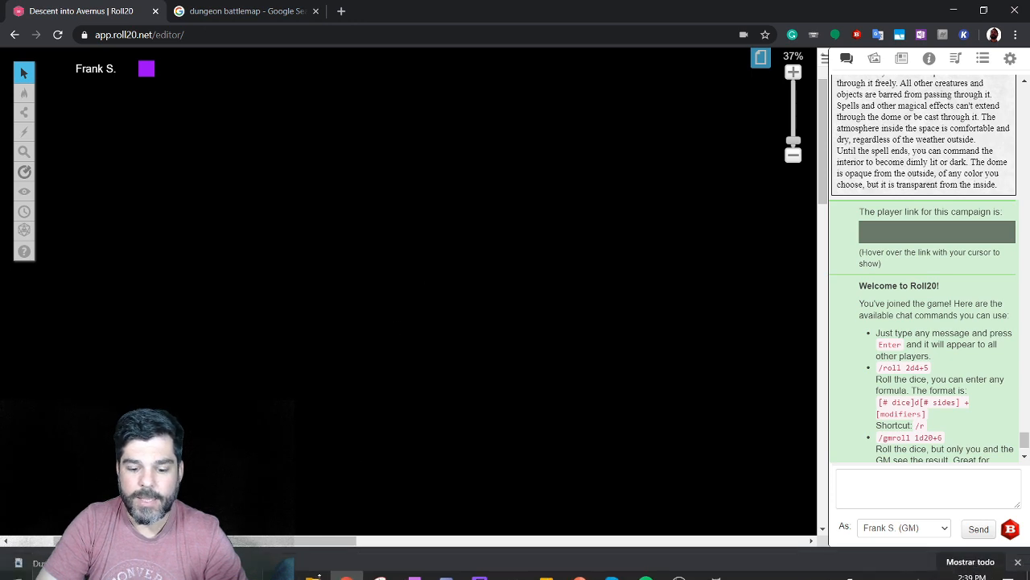
{"action": "mouse_move", "coordinate": [314, 568]}
{"action": "left_click", "coordinate": [261, 506]}
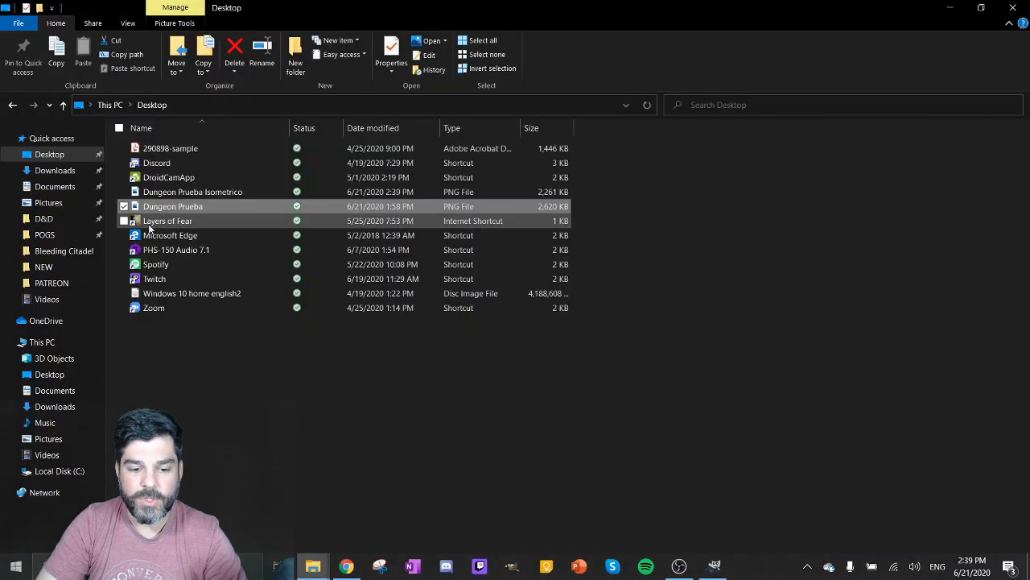
{"action": "left_click", "coordinate": [194, 192]}
{"action": "left_click_drag", "start_coordinate": [194, 193], "coordinate": [413, 287]}
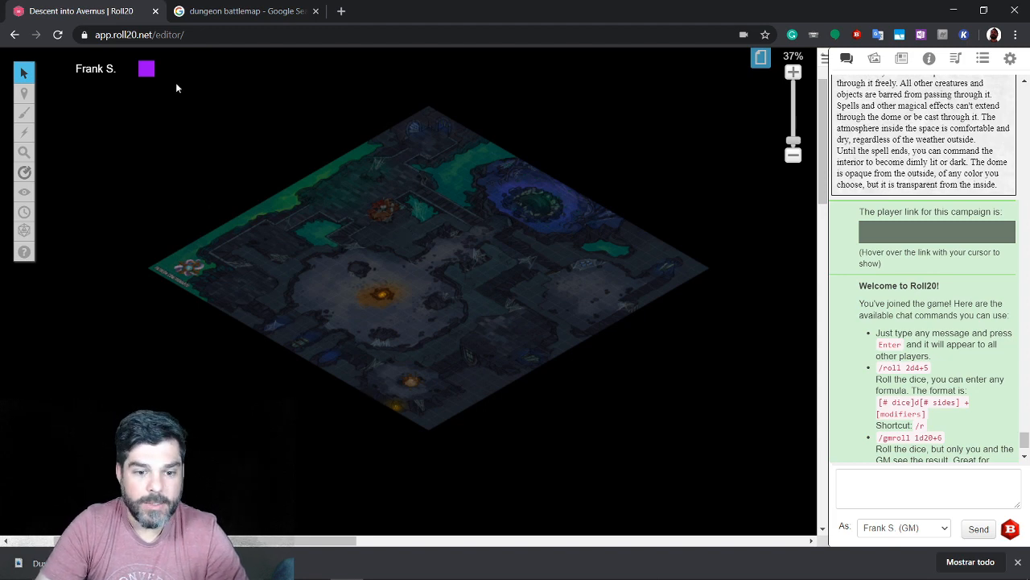
Enable Global Illumination under Dynamic Lighting for the (Copy) (Copy) page, accept the large map dimensions, and close the page list
{"action": "left_click", "coordinate": [758, 57]}
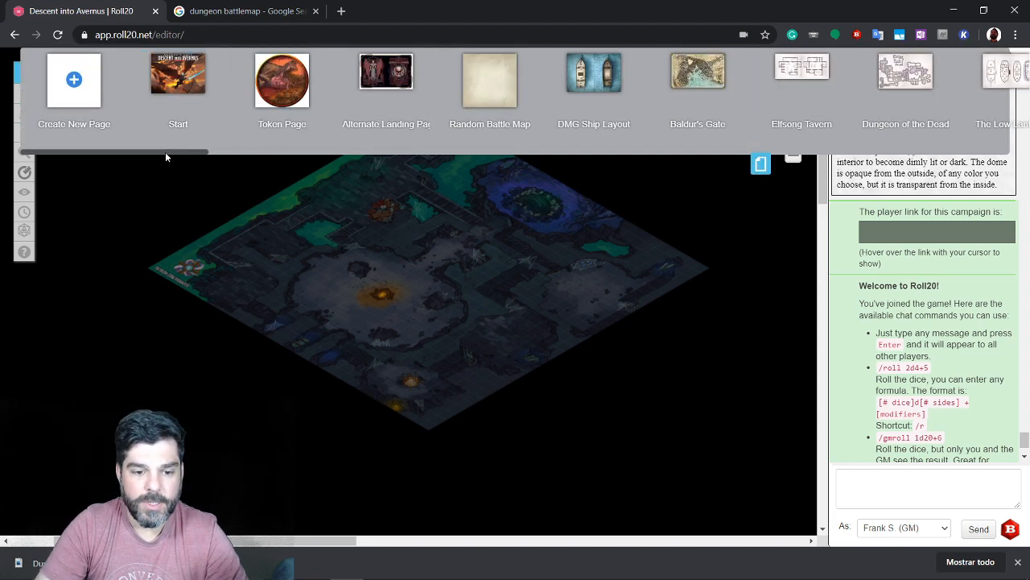
{"action": "left_click_drag", "start_coordinate": [165, 151], "coordinate": [659, 137]}
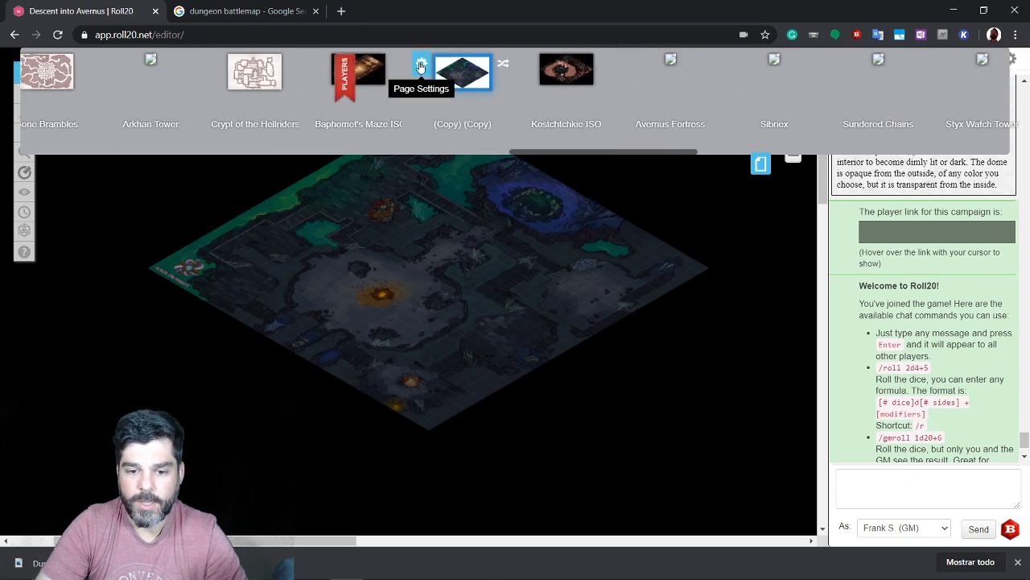
{"action": "left_click", "coordinate": [420, 66]}
{"action": "left_click_drag", "start_coordinate": [632, 143], "coordinate": [637, 292]}
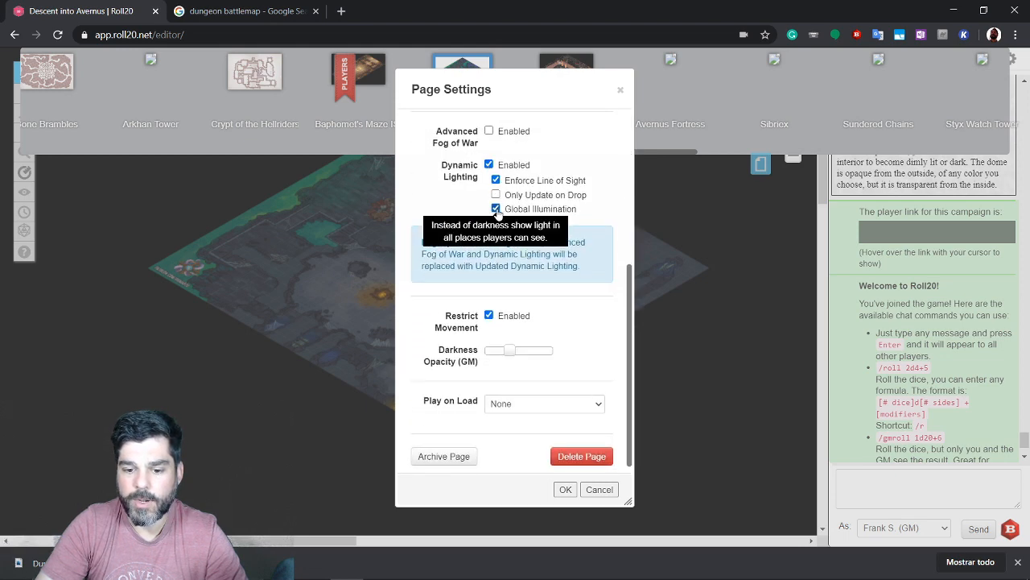
{"action": "left_click", "coordinate": [566, 491]}
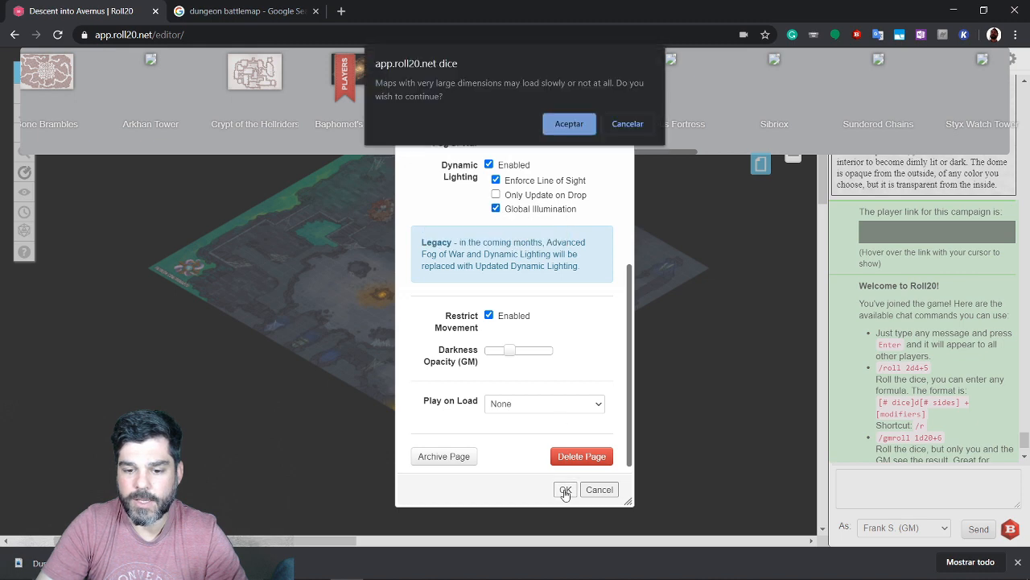
{"action": "left_click", "coordinate": [569, 125]}
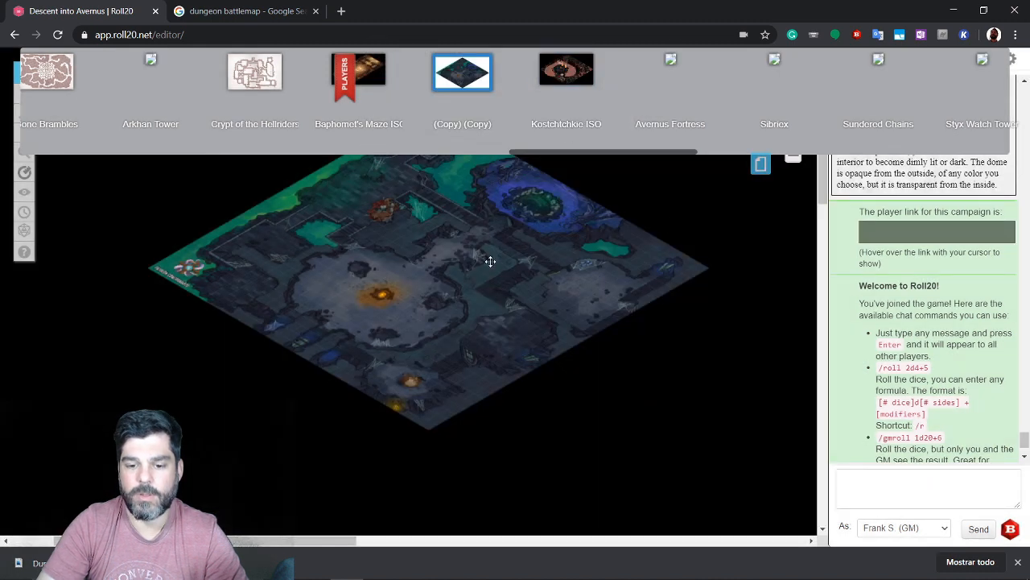
{"action": "left_click", "coordinate": [762, 166]}
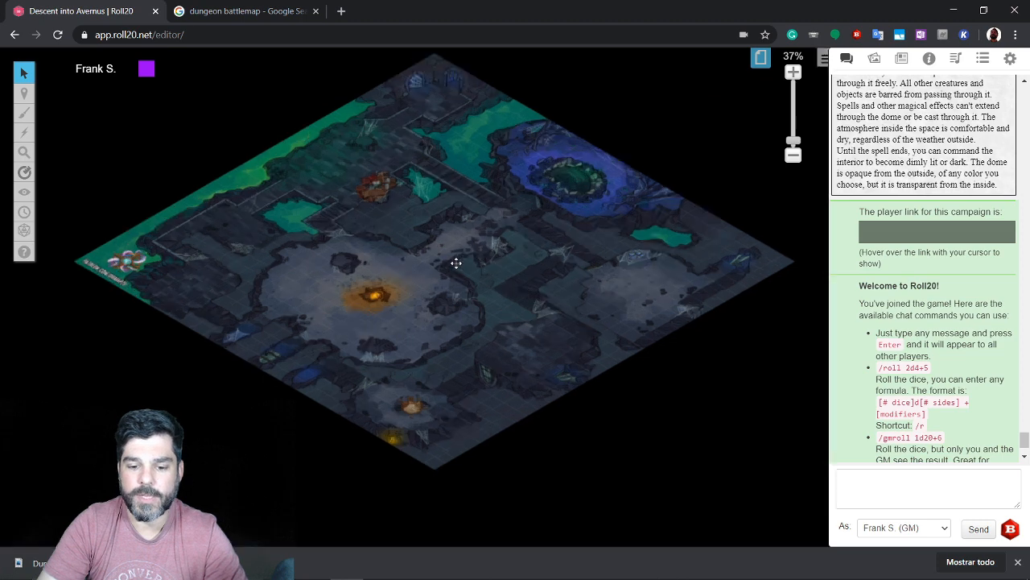
Make Dynamic Lighting the active layer of the map page
{"action": "scroll", "coordinate": [426, 233], "scroll_direction": "up", "scroll_amount": 3}
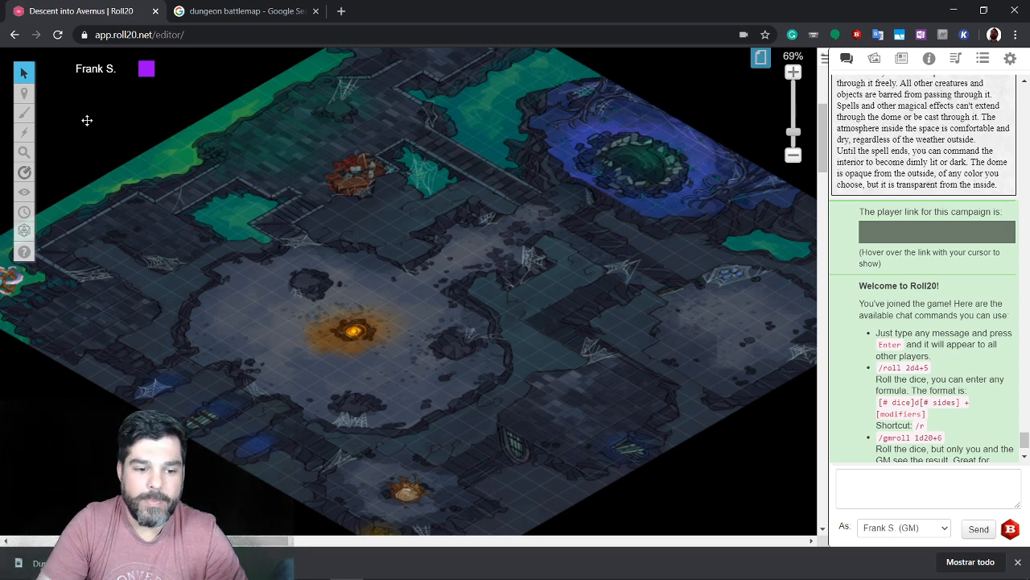
{"action": "mouse_move", "coordinate": [28, 94]}
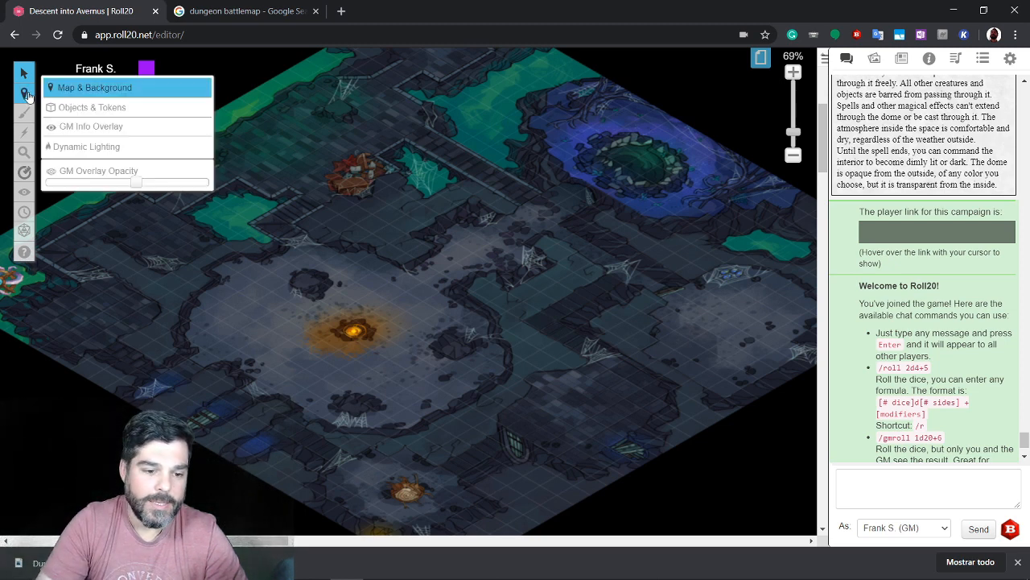
{"action": "left_click", "coordinate": [65, 153]}
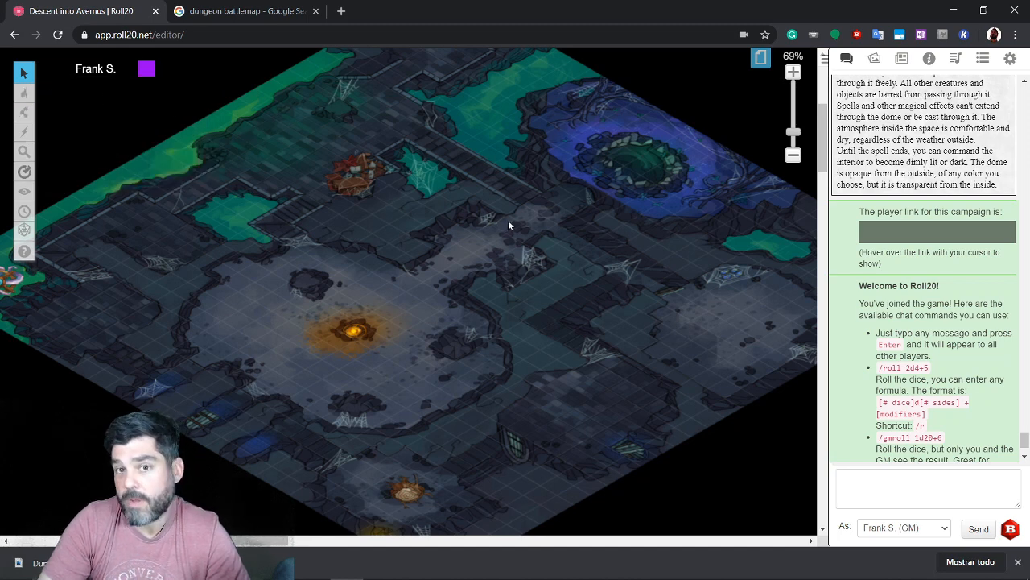
Draw a Polygon/Line wall from the map's lower-left edge along the round cavern's left wall, ending at the webbed gap below the green pool
{"action": "mouse_move", "coordinate": [23, 114]}
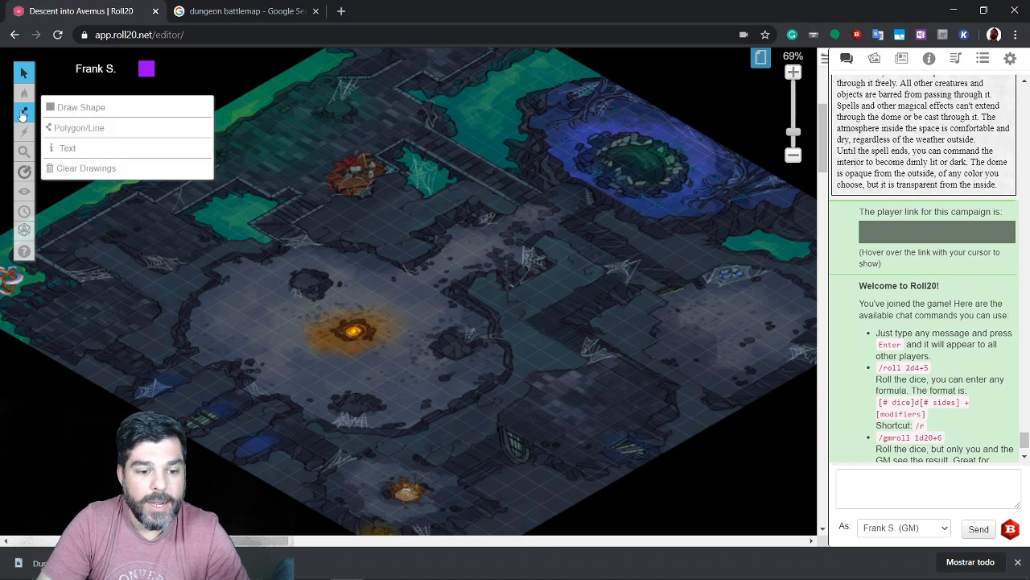
{"action": "left_click", "coordinate": [71, 128]}
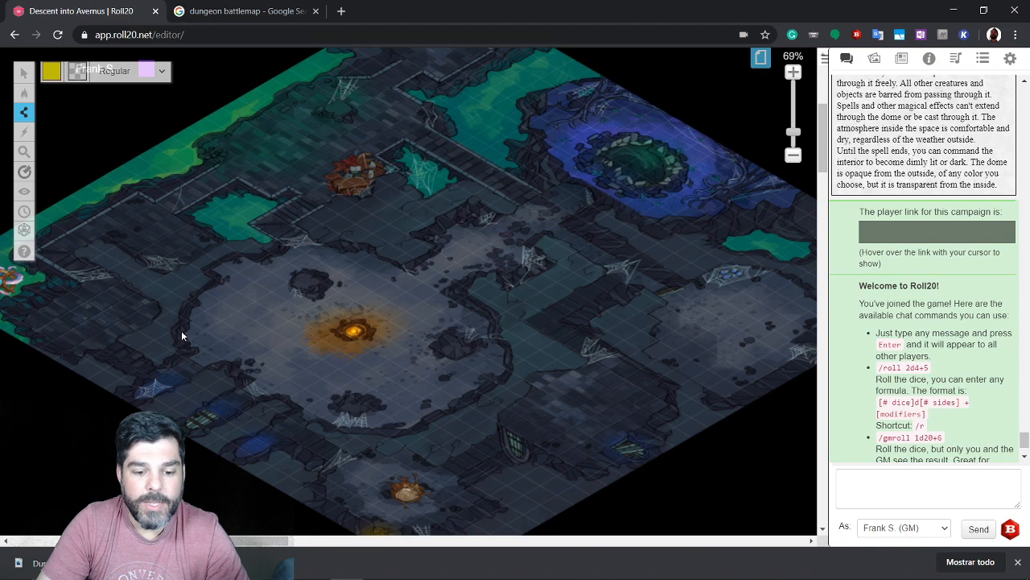
{"action": "scroll", "coordinate": [164, 344], "scroll_direction": "up", "scroll_amount": 2}
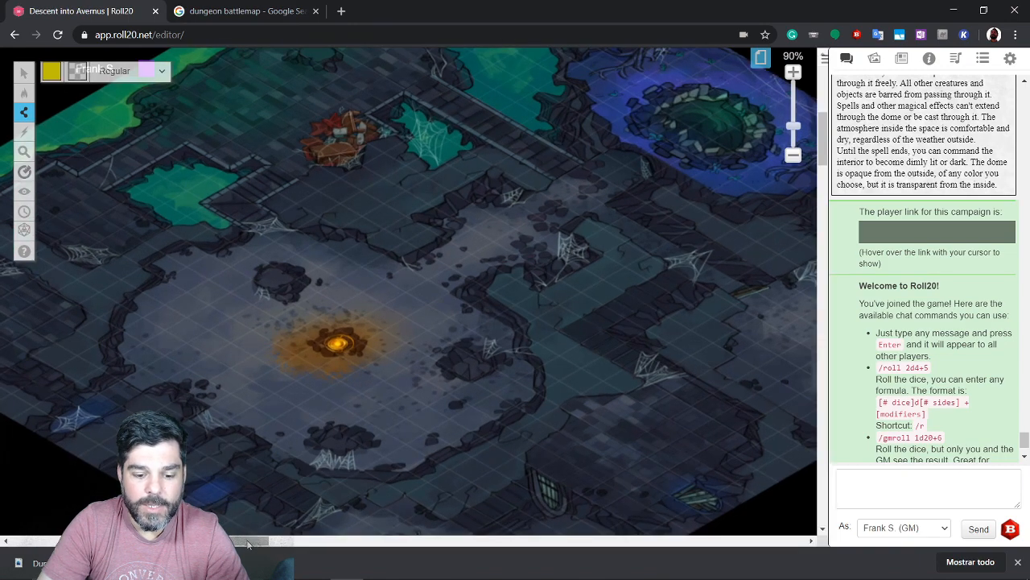
{"action": "left_click_drag", "start_coordinate": [250, 541], "coordinate": [215, 541]}
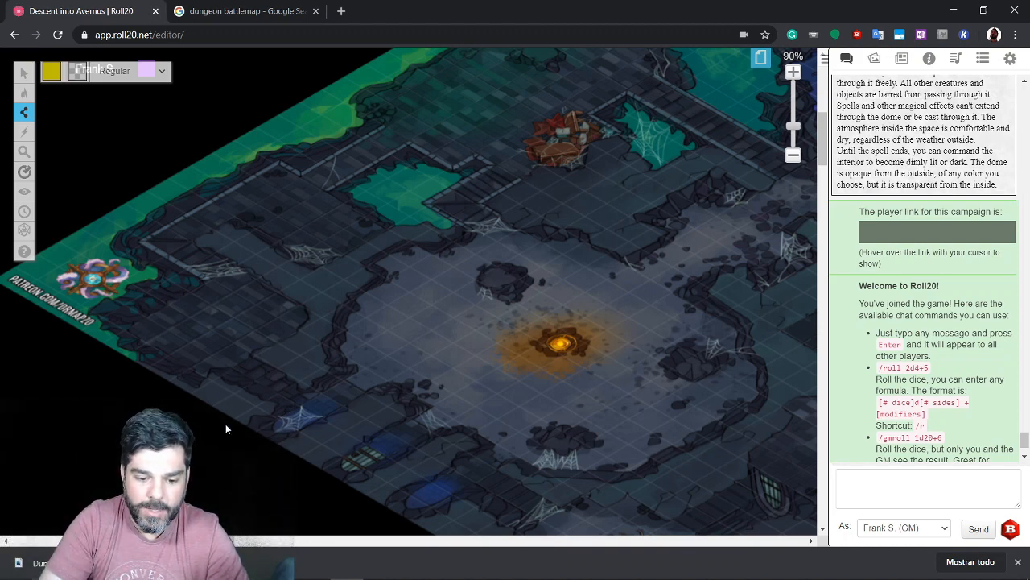
{"action": "left_click", "coordinate": [320, 366]}
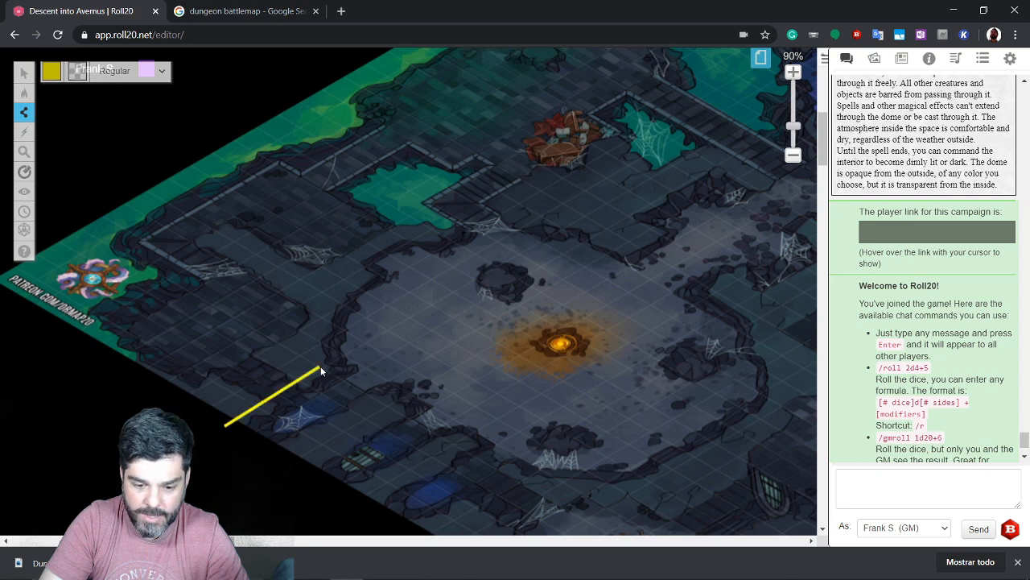
{"action": "left_click", "coordinate": [319, 309]}
{"action": "left_click", "coordinate": [348, 258]}
{"action": "left_click", "coordinate": [390, 238]}
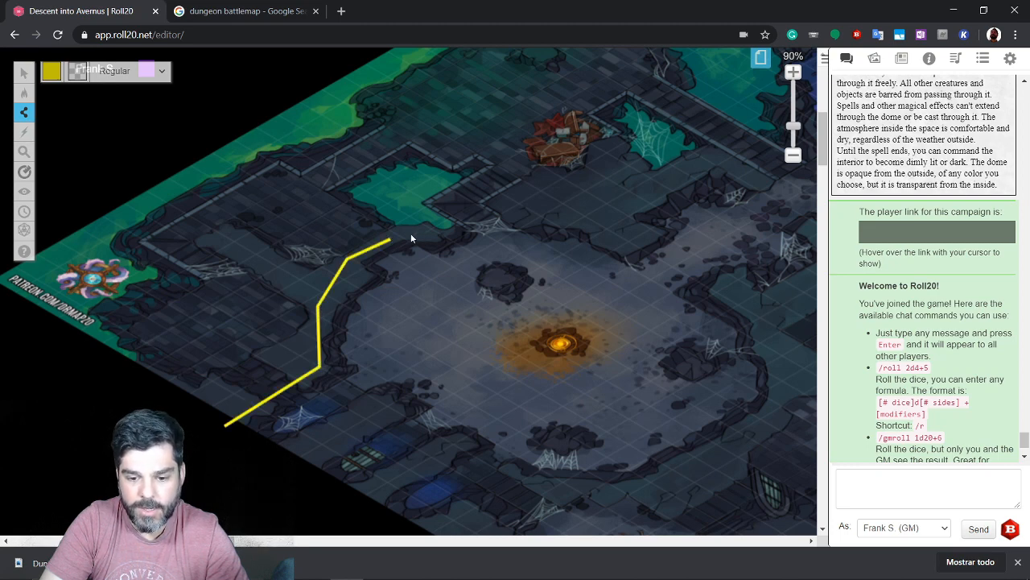
{"action": "right_click", "coordinate": [459, 225]}
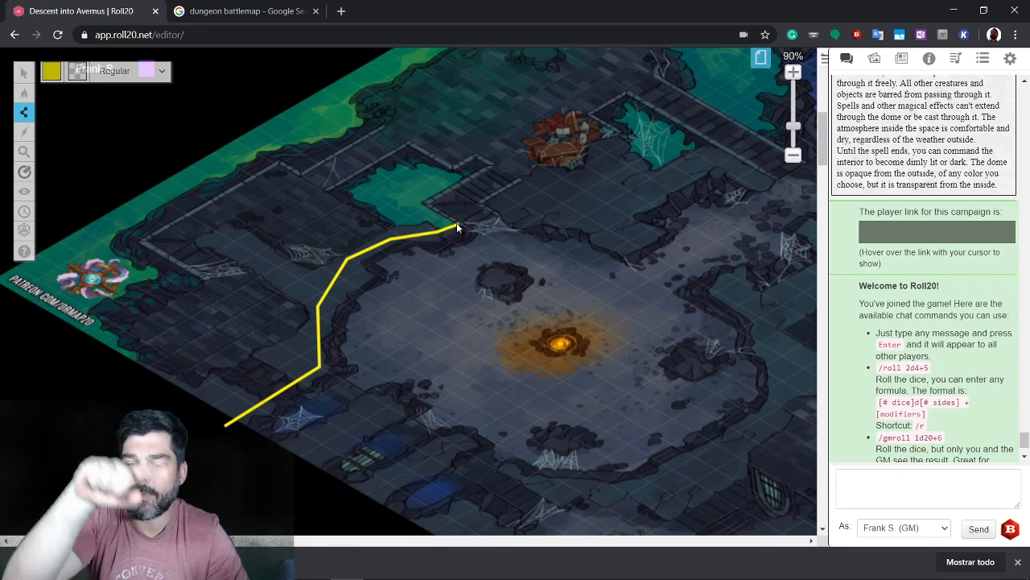
Draw a wall from the far side of the webbed gap along the cavern's upper edge to the upper-right passage
{"action": "left_click", "coordinate": [505, 214]}
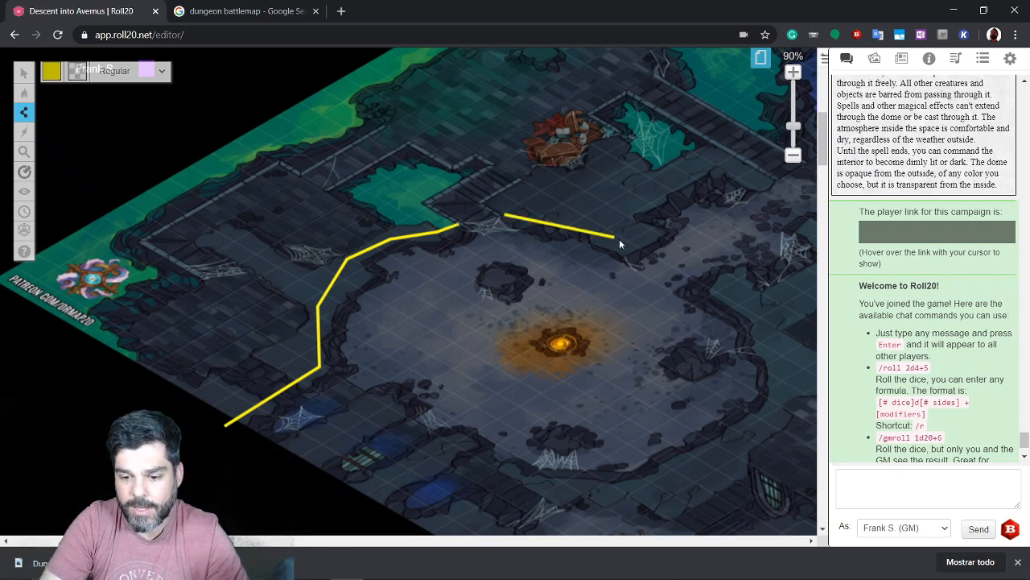
{"action": "left_click", "coordinate": [646, 192]}
{"action": "left_click", "coordinate": [700, 167]}
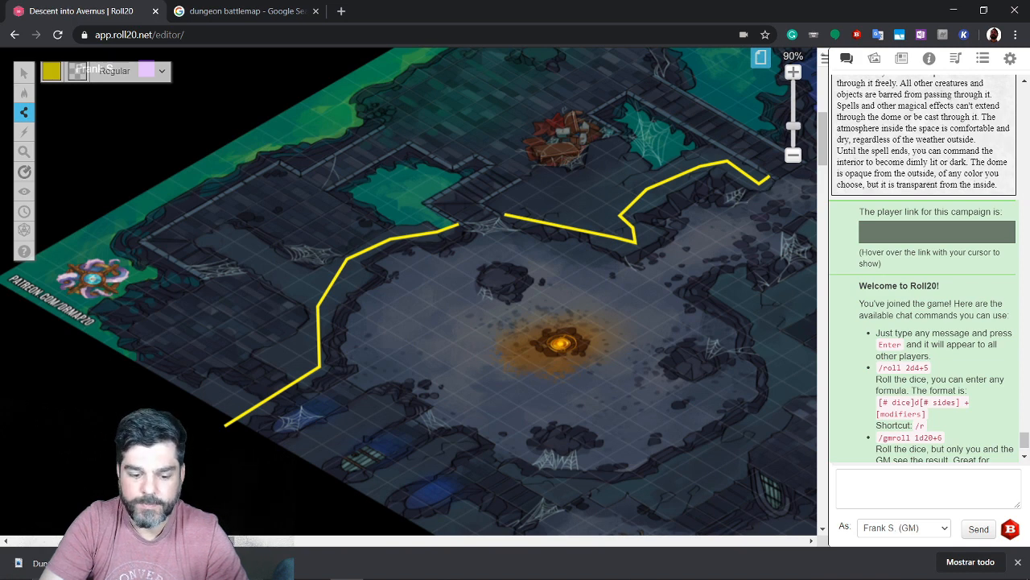
Draw a wall from the map's lower edge around the cavern's lower and right sides to the tip beside the upper-right passage
{"action": "left_click_drag", "start_coordinate": [216, 541], "coordinate": [247, 540]}
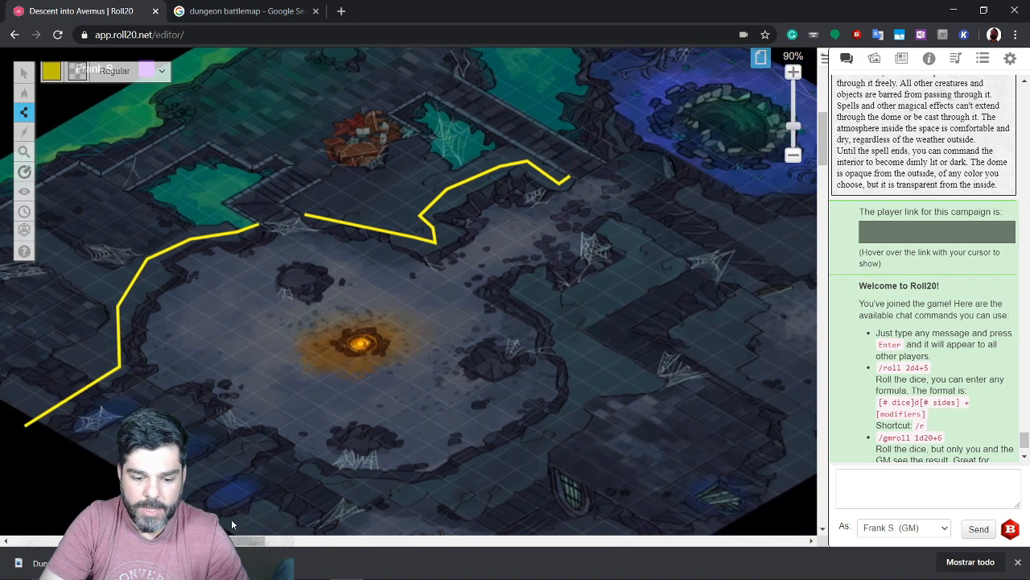
{"action": "left_click", "coordinate": [309, 477]}
{"action": "left_click", "coordinate": [364, 485]}
{"action": "left_click", "coordinate": [420, 488]}
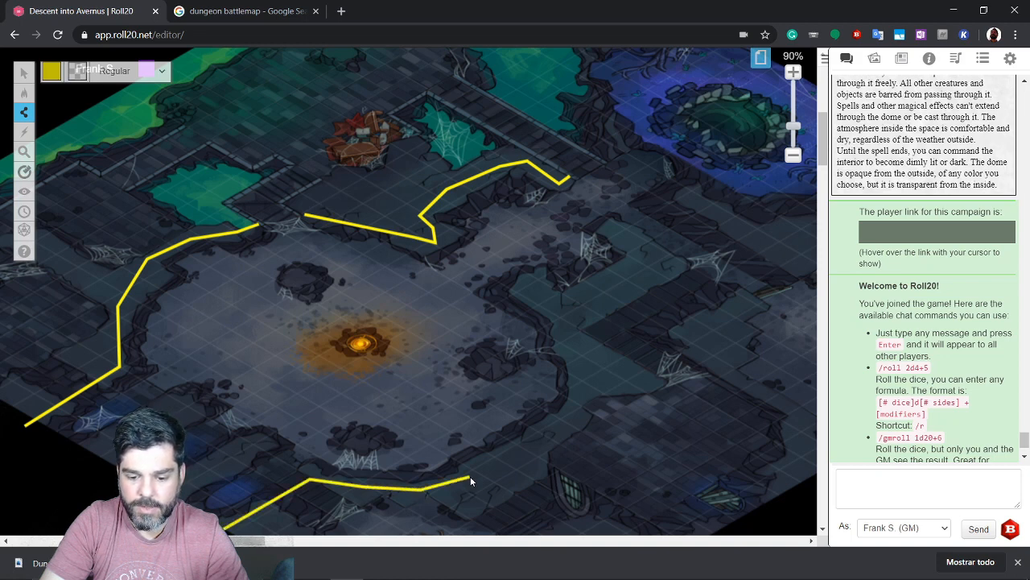
{"action": "left_click", "coordinate": [470, 476]}
{"action": "left_click", "coordinate": [509, 458]}
{"action": "left_click", "coordinate": [578, 399]}
{"action": "left_click", "coordinate": [581, 368]}
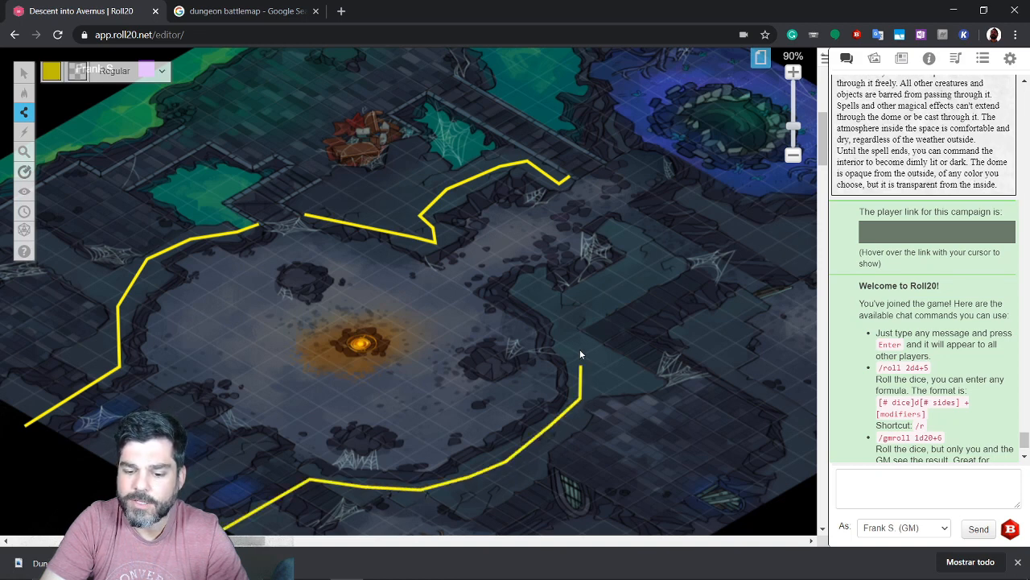
{"action": "left_click", "coordinate": [574, 336]}
{"action": "left_click", "coordinate": [562, 310]}
{"action": "left_click", "coordinate": [544, 296]}
{"action": "left_click", "coordinate": [521, 280]}
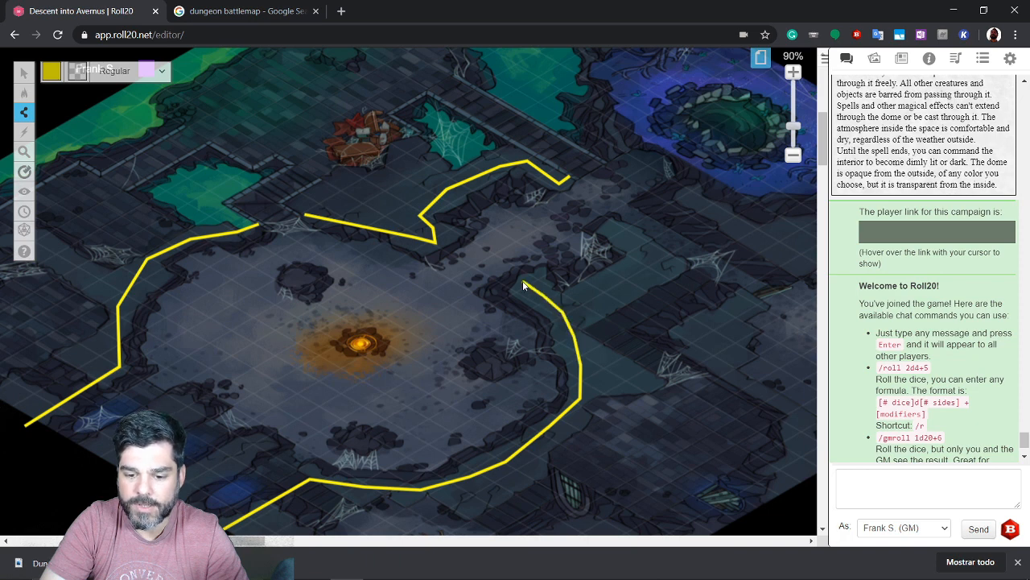
Outline the webbed rock alcove right of the cavern and join its outer wall back to the cavern's right wall
{"action": "left_click", "coordinate": [566, 298]}
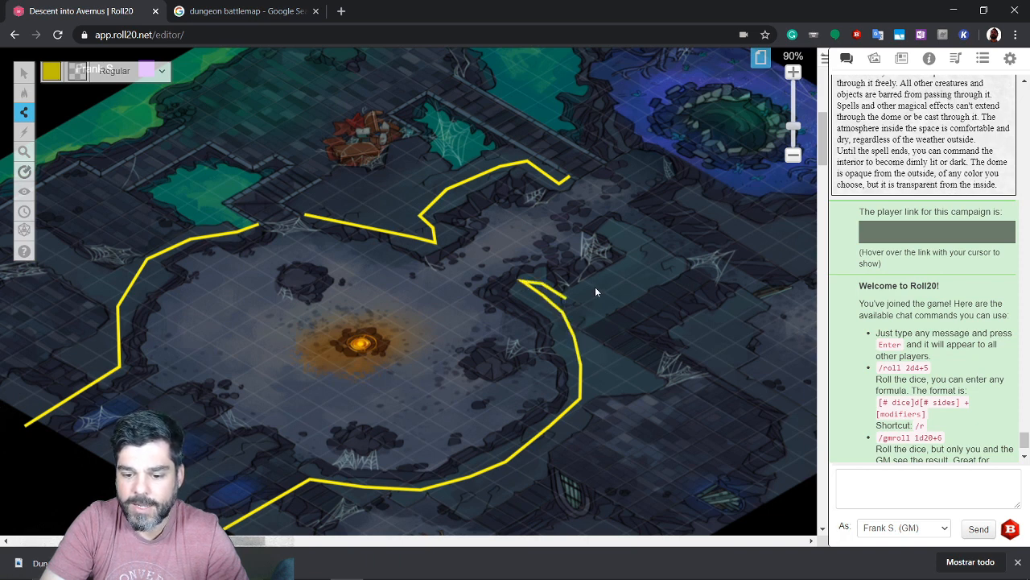
{"action": "left_click", "coordinate": [636, 254]}
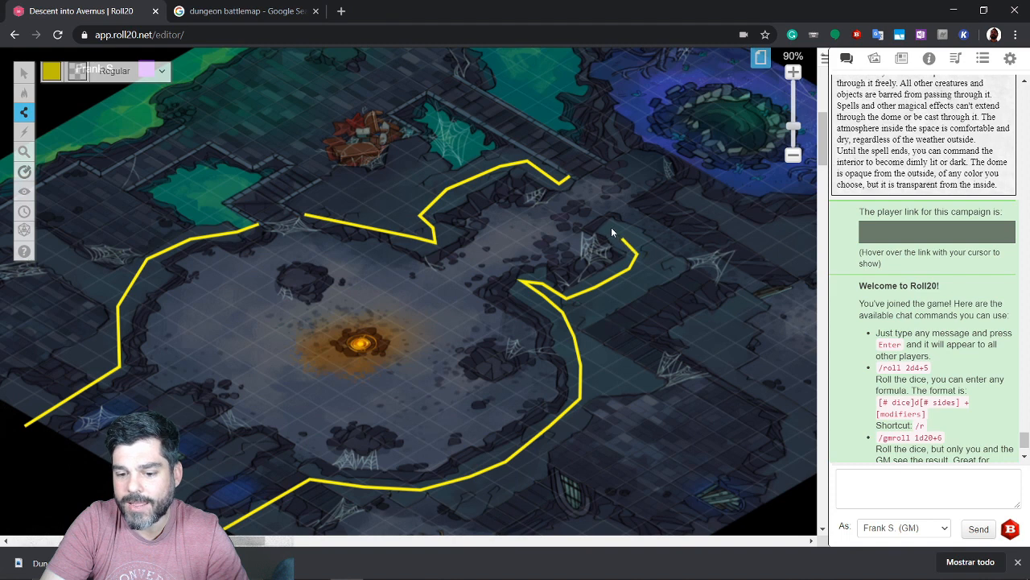
{"action": "left_click", "coordinate": [611, 227]}
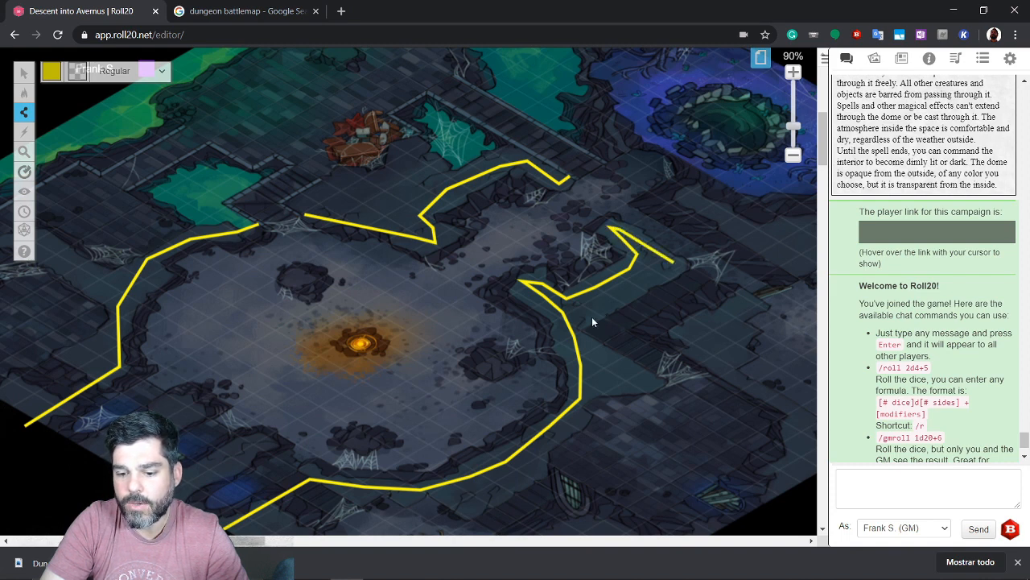
{"action": "left_click", "coordinate": [573, 334]}
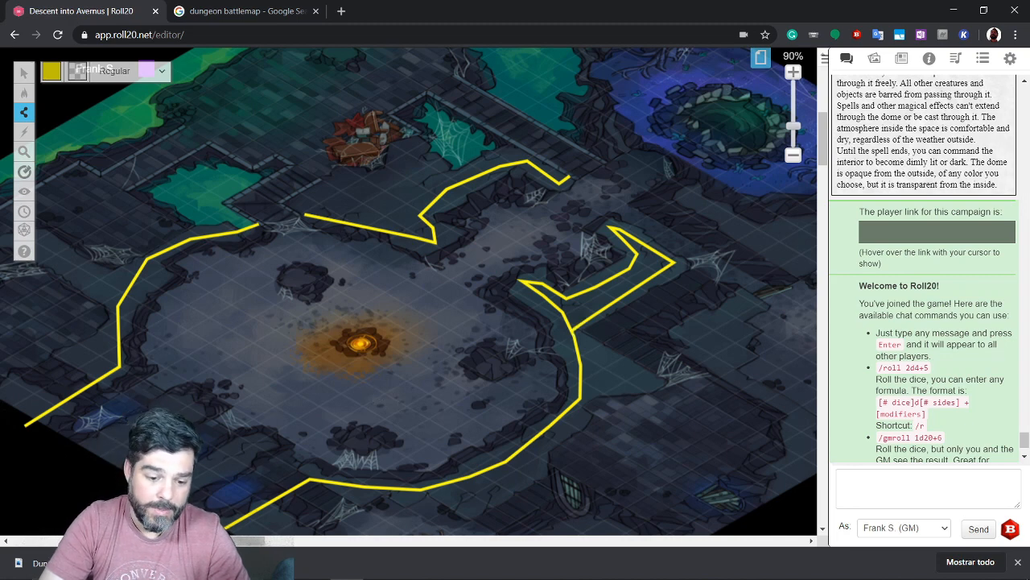
Draw narrow walls around the two partitions between the entrance corridors at the cavern's lower left
{"action": "left_click", "coordinate": [69, 456]}
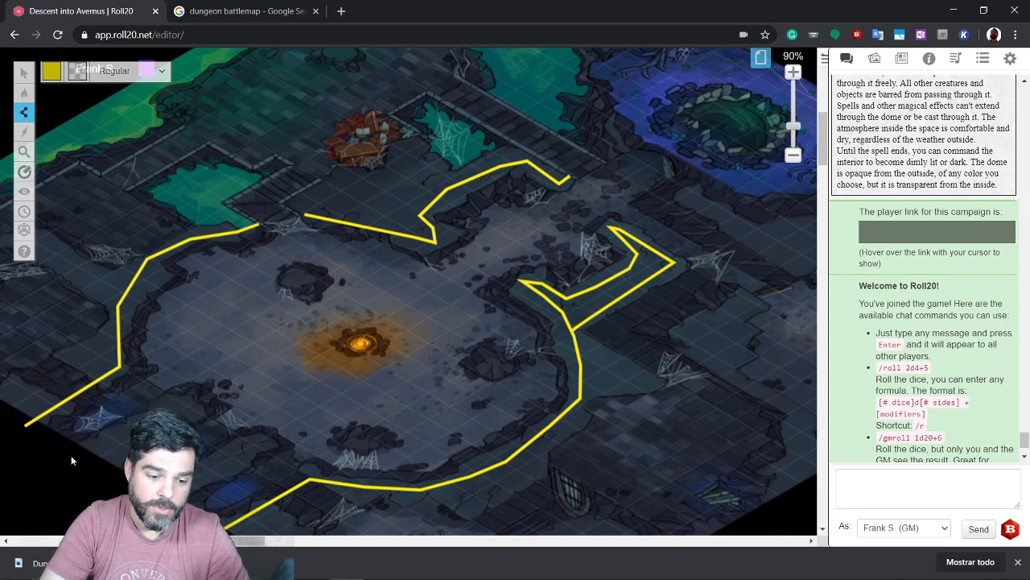
{"action": "left_click", "coordinate": [193, 411]}
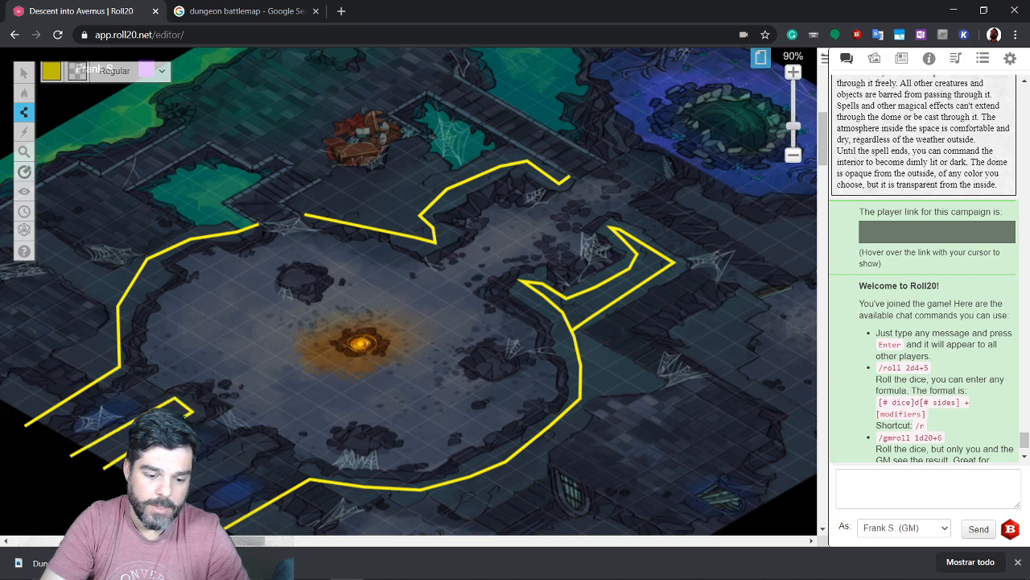
{"action": "left_click", "coordinate": [256, 438]}
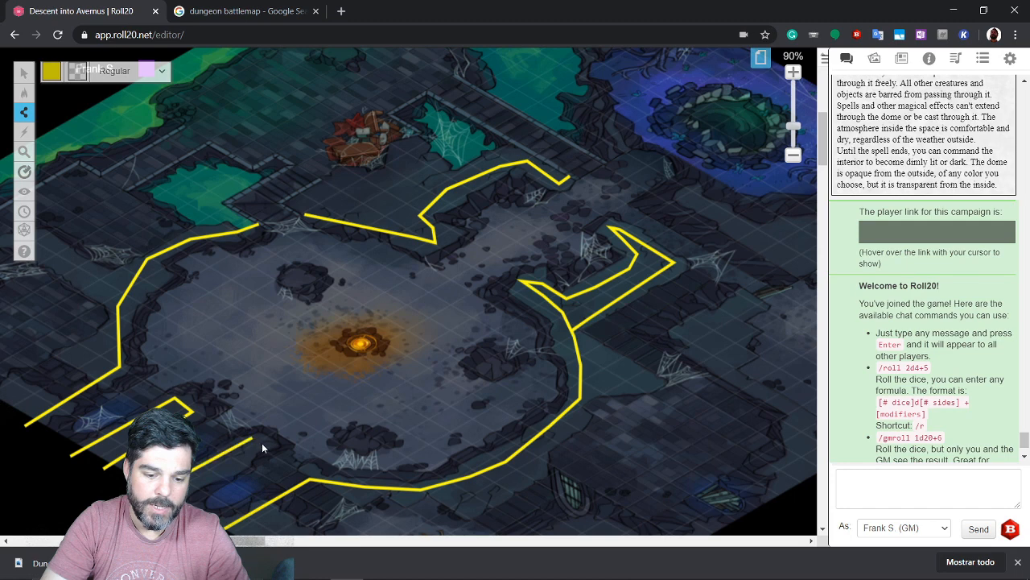
{"action": "left_click", "coordinate": [261, 442]}
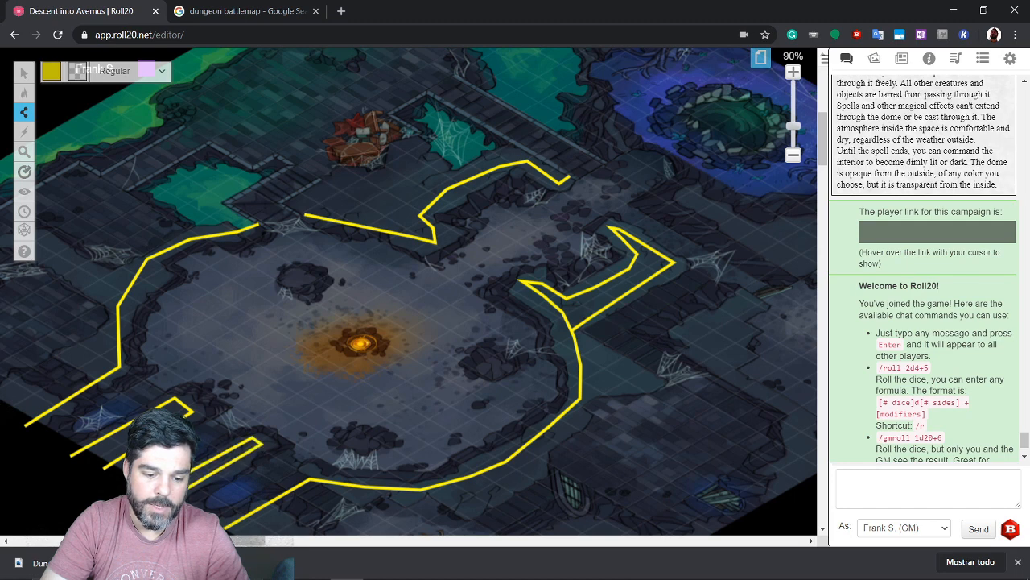
Close the corridor openings along the map's lower-left edge with wall lines
{"action": "left_click", "coordinate": [22, 419]}
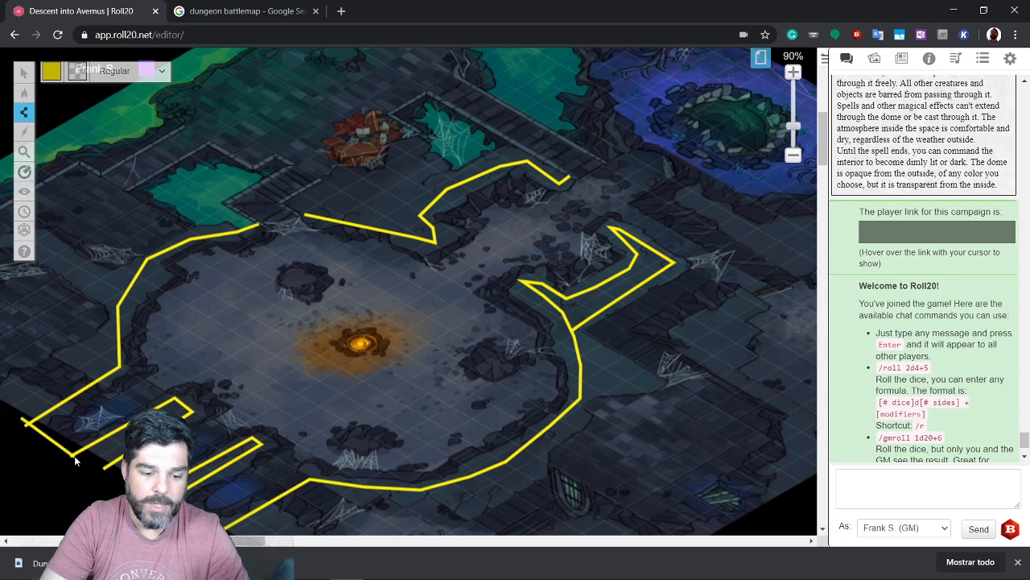
{"action": "double_click", "coordinate": [74, 457]}
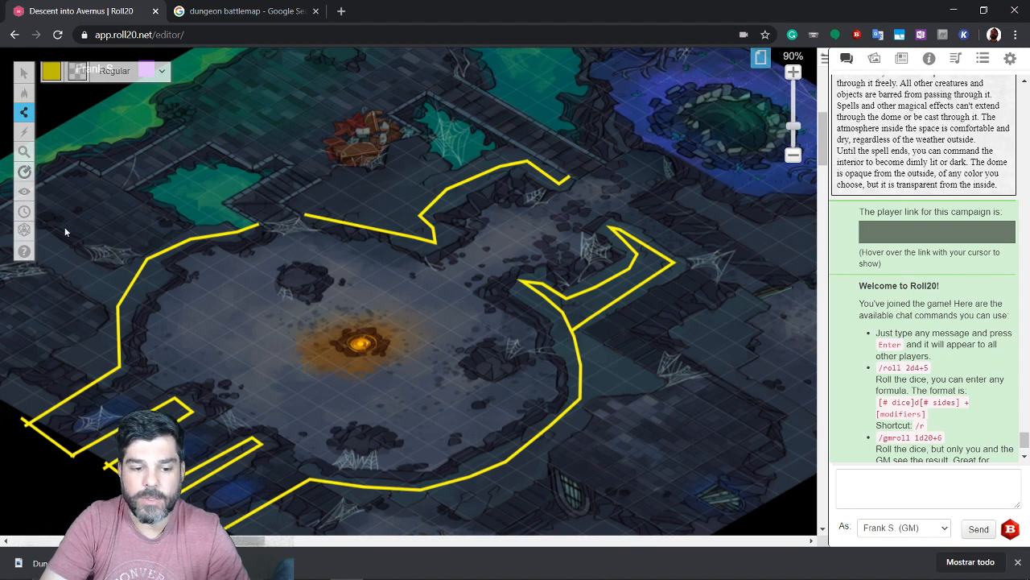
Set the line colour to blue and draw a door line across the webbed gap below the green pool
{"action": "left_click", "coordinate": [52, 69]}
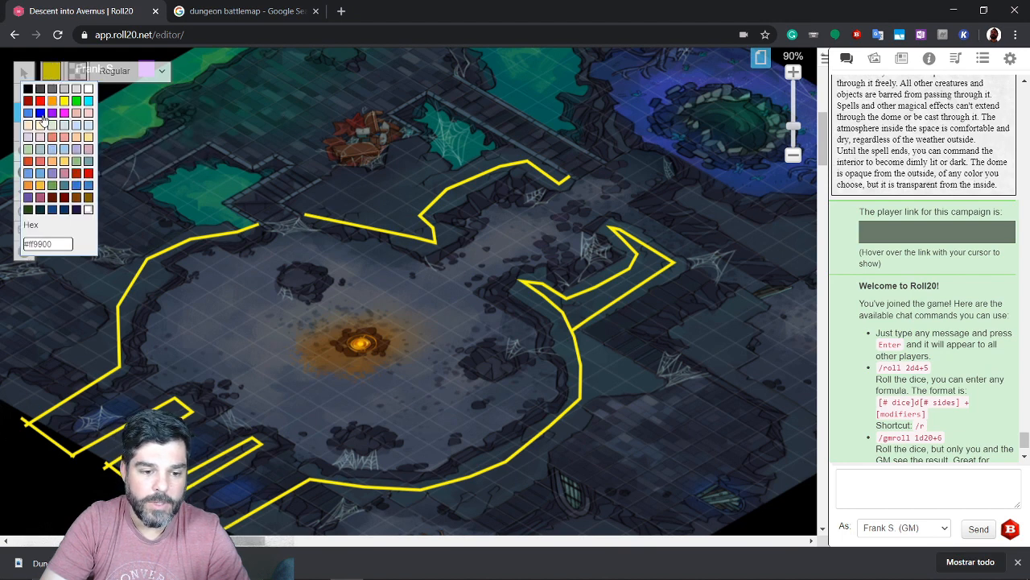
{"action": "left_click", "coordinate": [40, 112]}
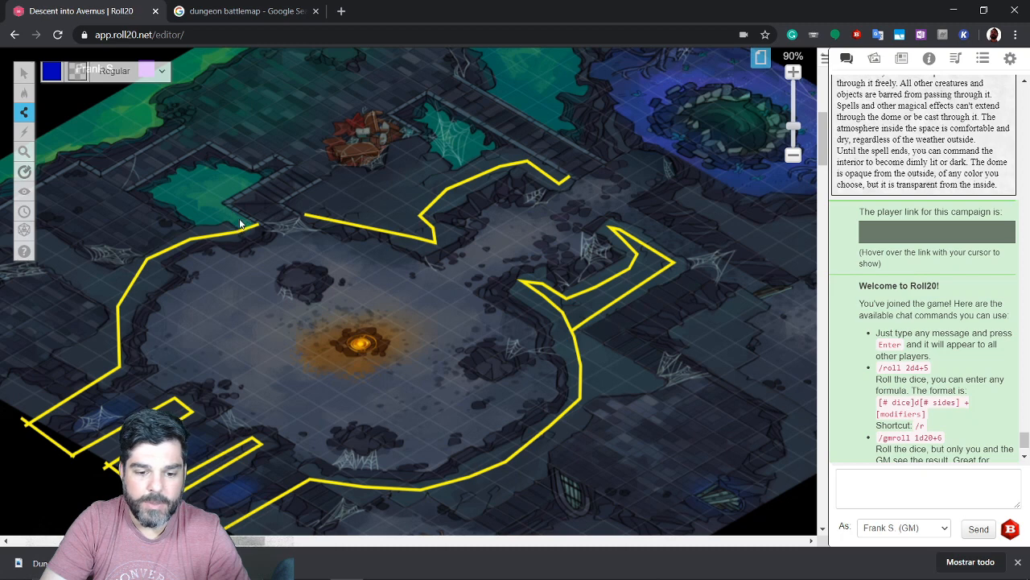
{"action": "left_click_drag", "start_coordinate": [240, 220], "coordinate": [256, 229]}
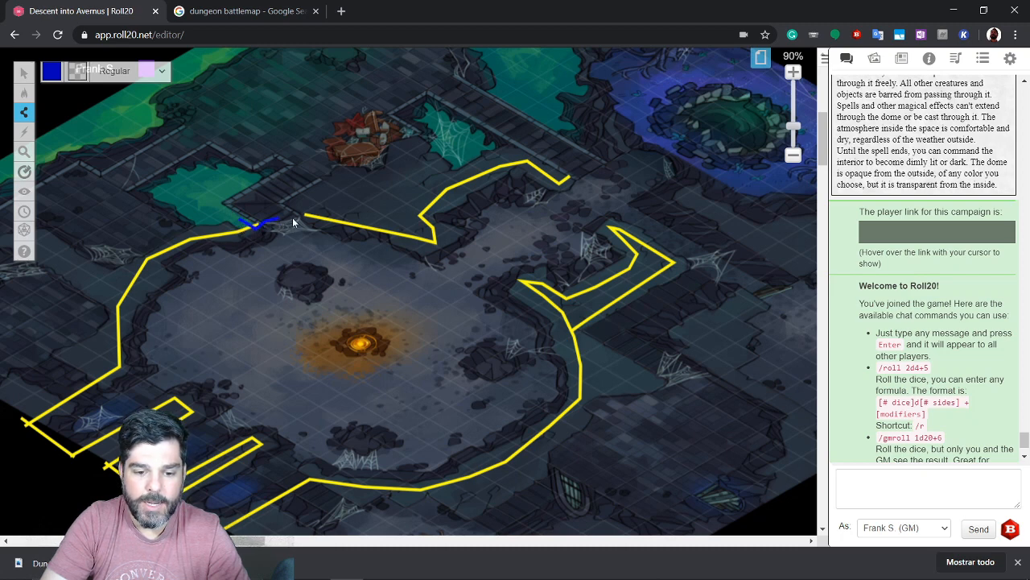
{"action": "left_click_drag", "start_coordinate": [306, 222], "coordinate": [322, 214]}
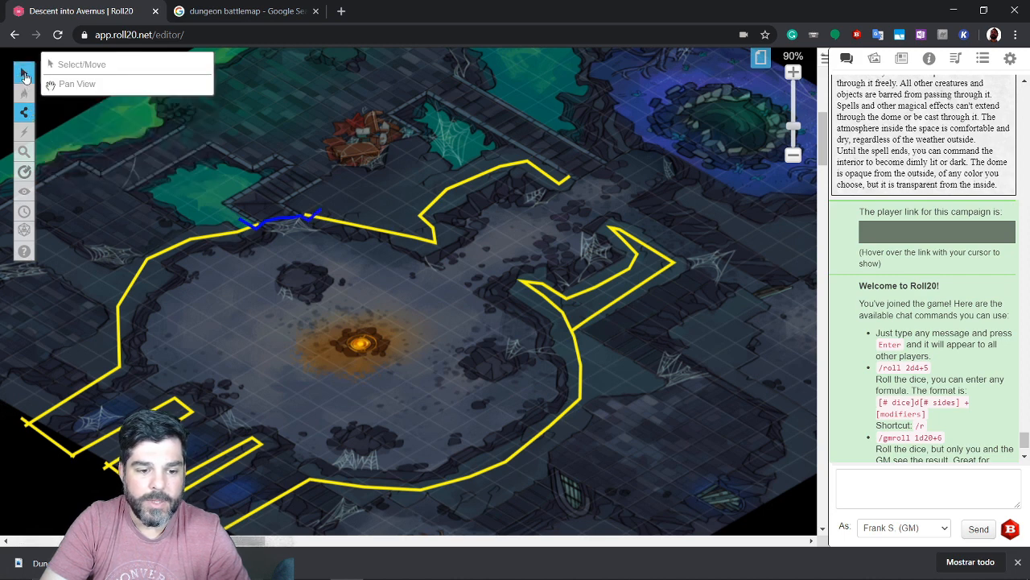
Select the blue door line at the webbed gap and nudge it slightly
{"action": "left_click", "coordinate": [23, 75]}
{"action": "left_click", "coordinate": [282, 227]}
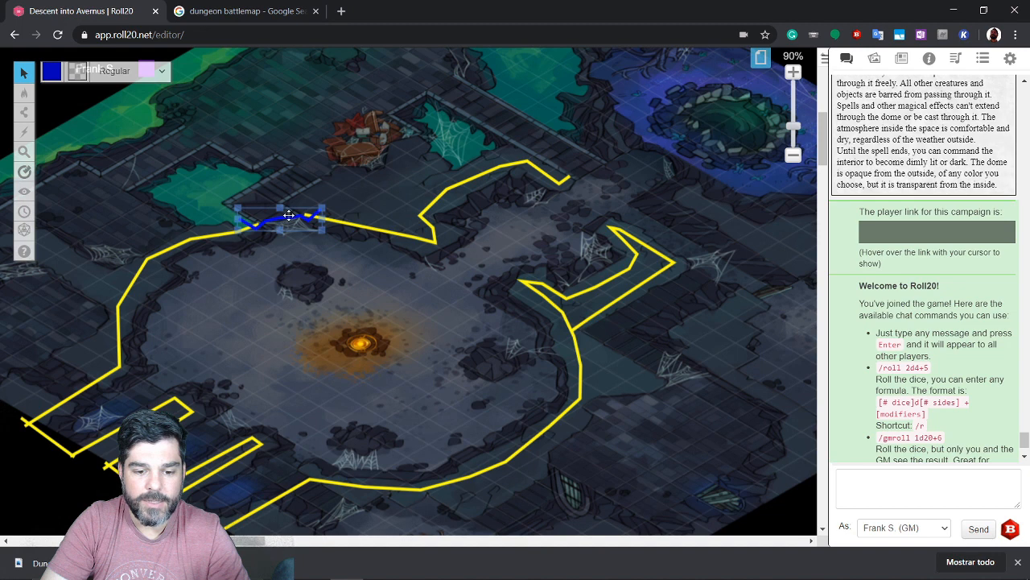
{"action": "mouse_move", "coordinate": [289, 215]}
{"action": "left_mouse_down"}
{"action": "mouse_move", "coordinate": [176, 227]}
{"action": "mouse_move", "coordinate": [274, 211]}
{"action": "mouse_move", "coordinate": [318, 216]}
{"action": "mouse_move", "coordinate": [181, 231]}
{"action": "mouse_move", "coordinate": [290, 217]}
{"action": "left_mouse_up"}
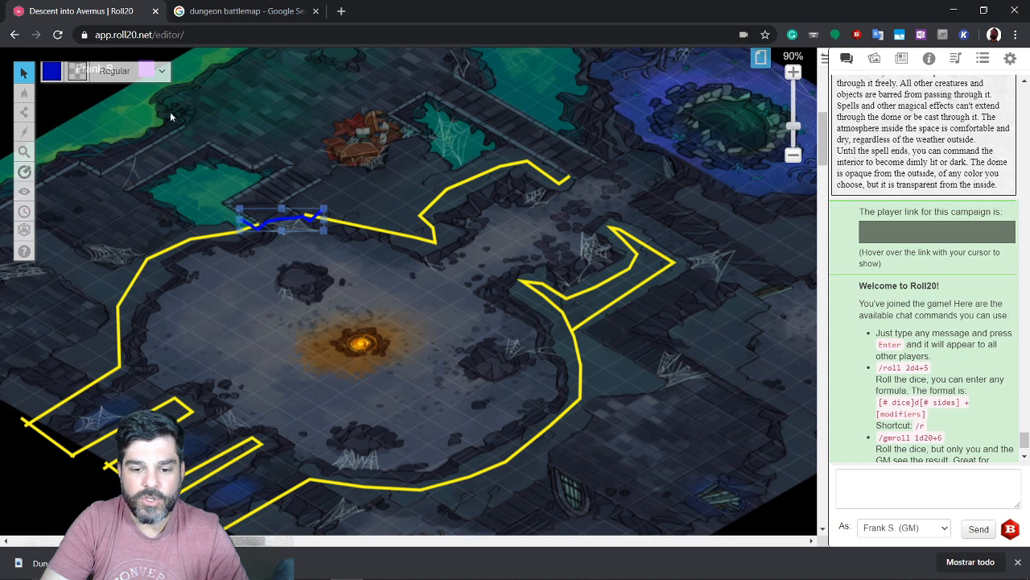
Recolour the selected door line yellow, return it to blue and deselect it
{"action": "left_click", "coordinate": [51, 76]}
{"action": "left_click", "coordinate": [65, 104]}
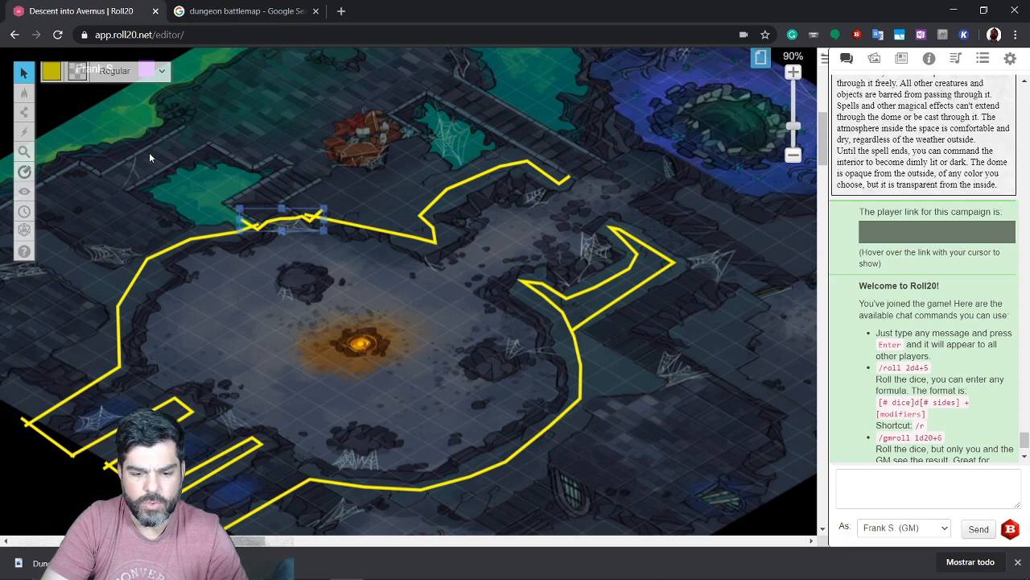
{"action": "left_click", "coordinate": [53, 72]}
{"action": "left_click", "coordinate": [41, 117]}
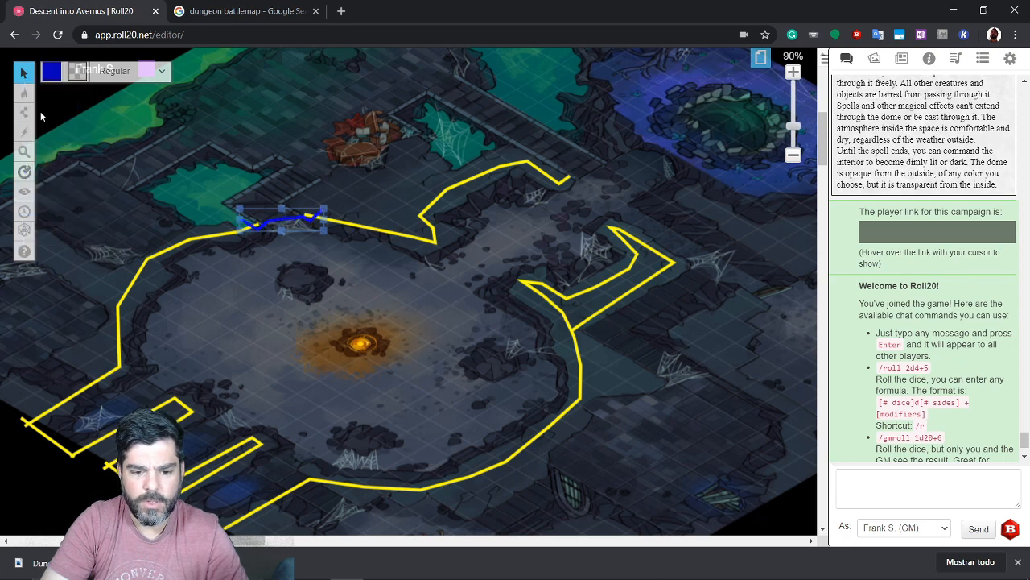
{"action": "left_click", "coordinate": [340, 275]}
Outline the green pool room with yellow Polygon/Line walls and add a short wall along the opposite side of its stairs
{"action": "mouse_move", "coordinate": [27, 99]}
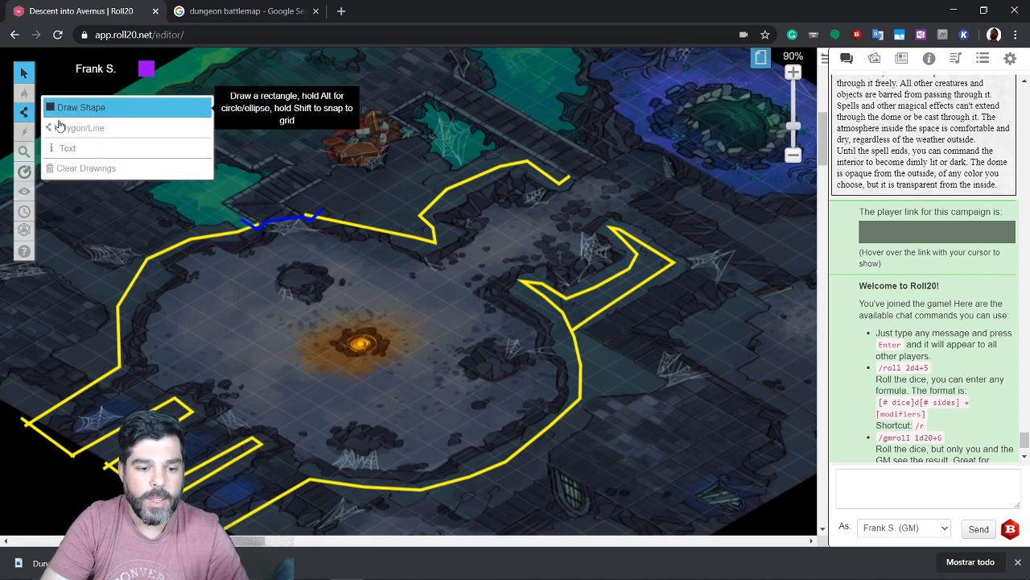
{"action": "left_click", "coordinate": [78, 129]}
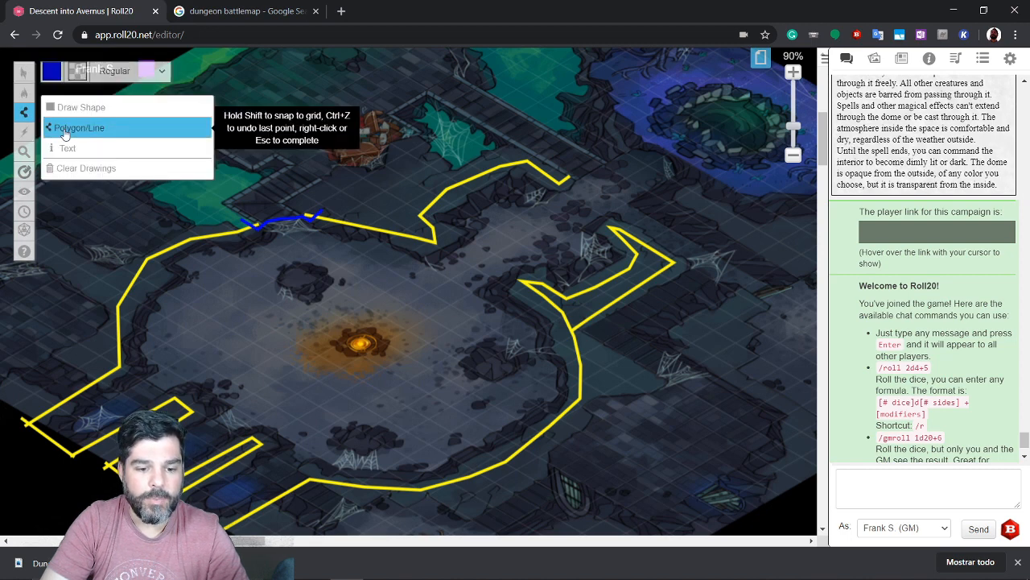
{"action": "left_click", "coordinate": [51, 71]}
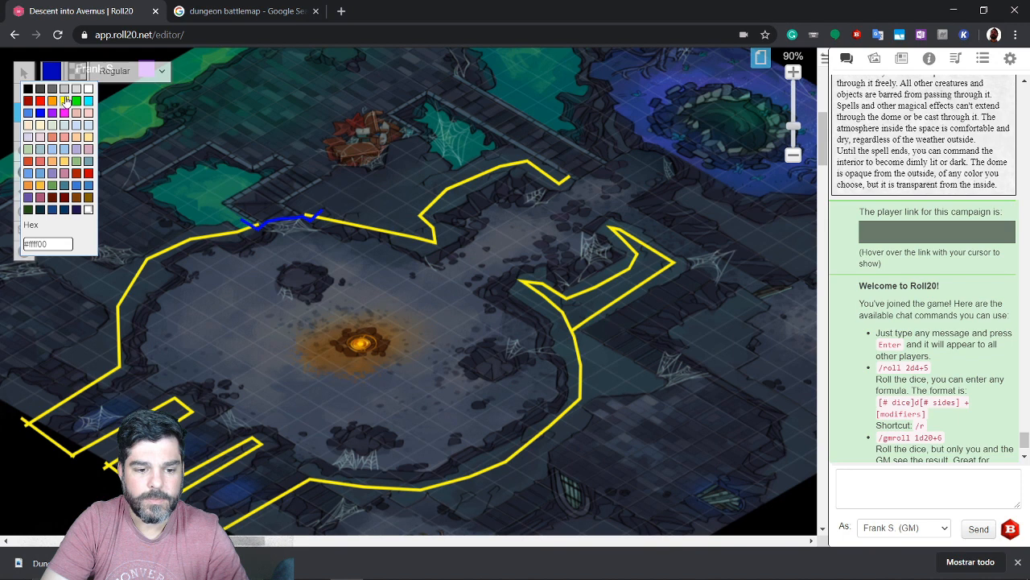
{"action": "left_click", "coordinate": [65, 99]}
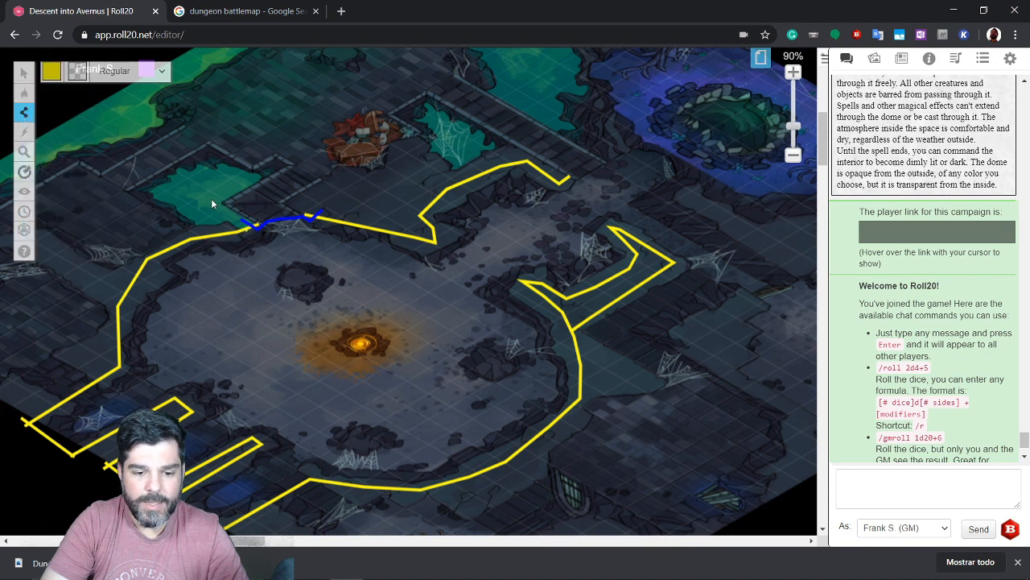
{"action": "left_click", "coordinate": [254, 171]}
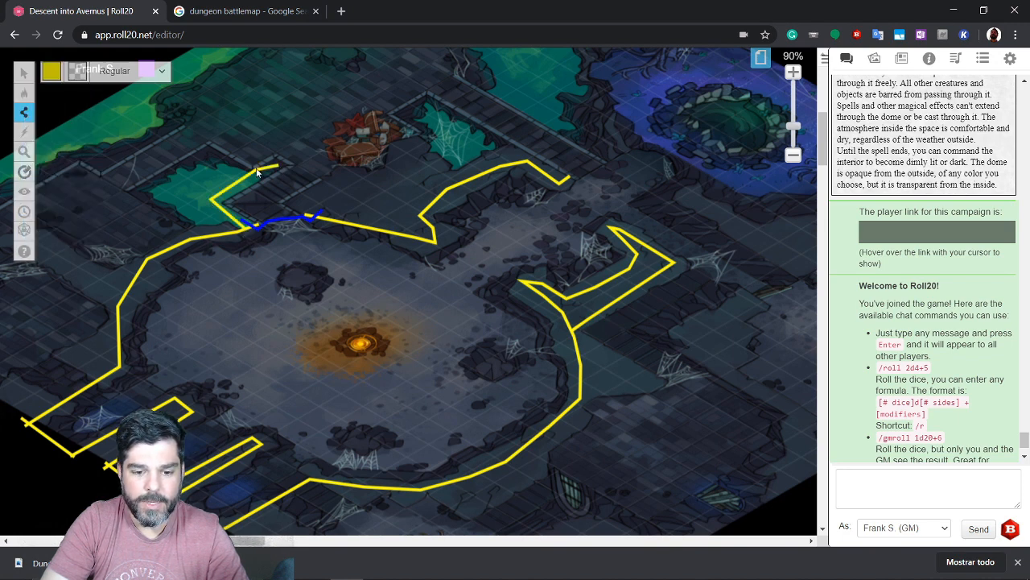
{"action": "left_click", "coordinate": [150, 182]}
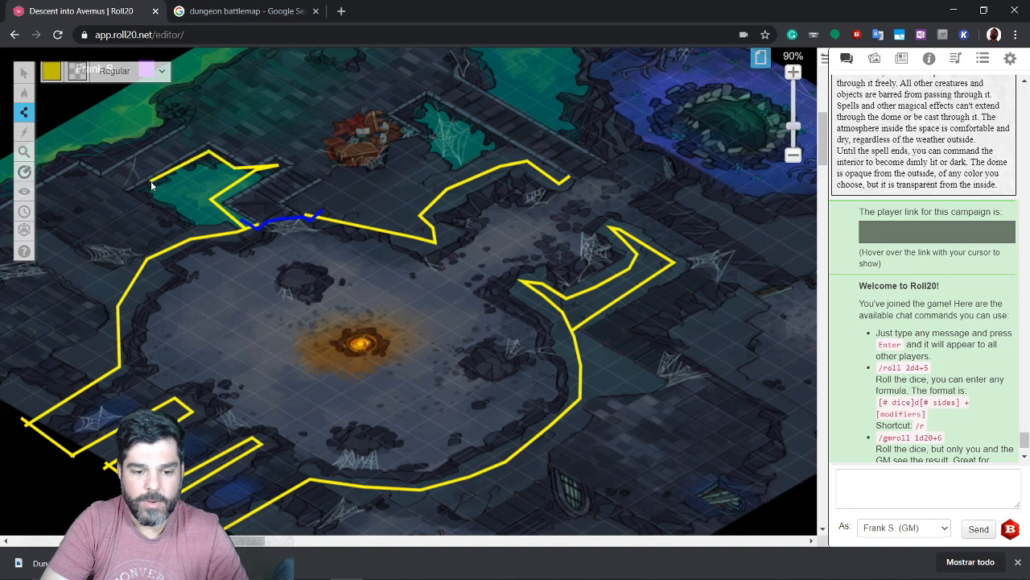
{"action": "left_click", "coordinate": [217, 237]}
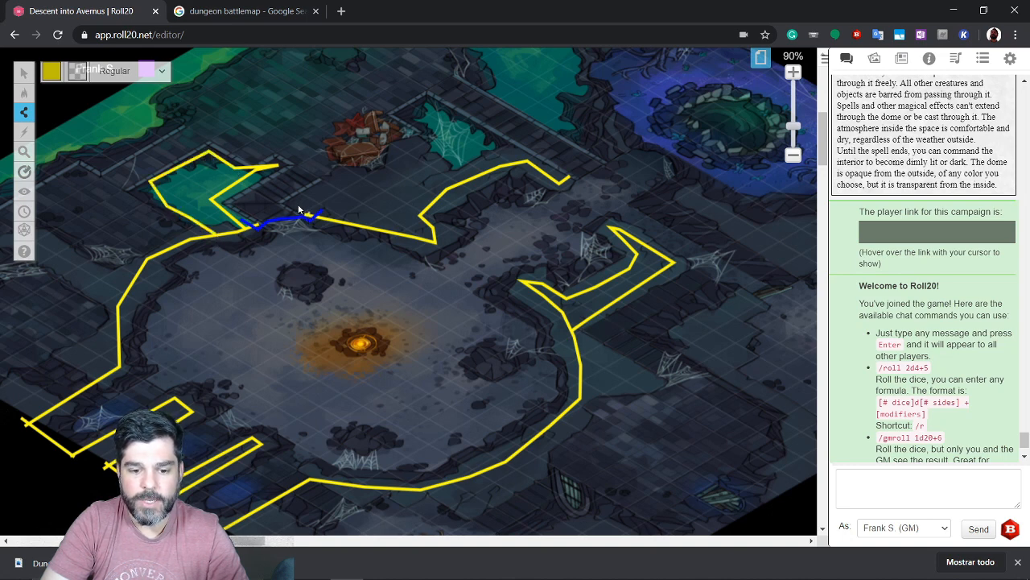
{"action": "left_click", "coordinate": [324, 186]}
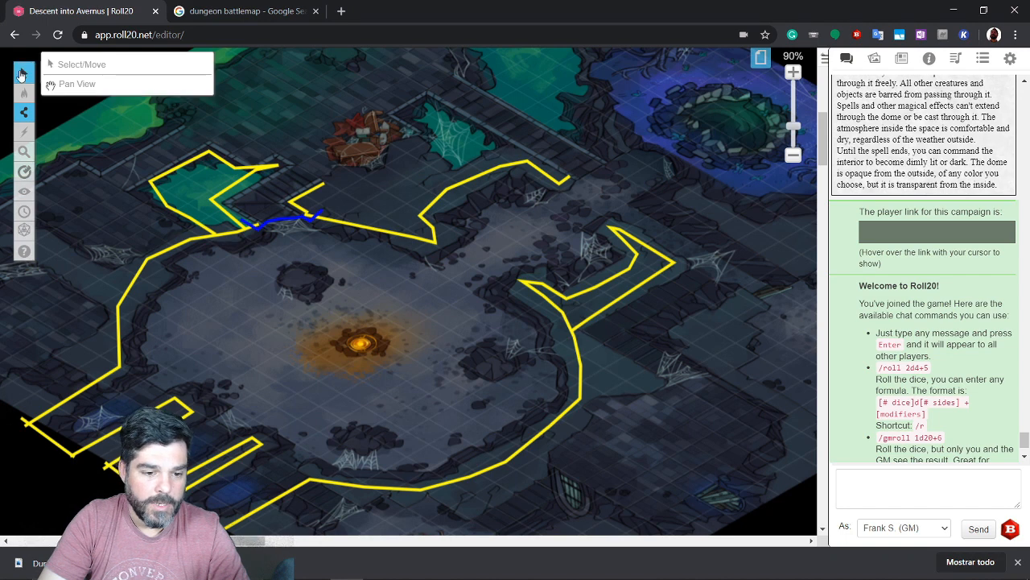
Switch to the Objects & Tokens layer and open the "Baphomet's Maze ISO" page
{"action": "left_click", "coordinate": [23, 73]}
{"action": "mouse_move", "coordinate": [24, 95]}
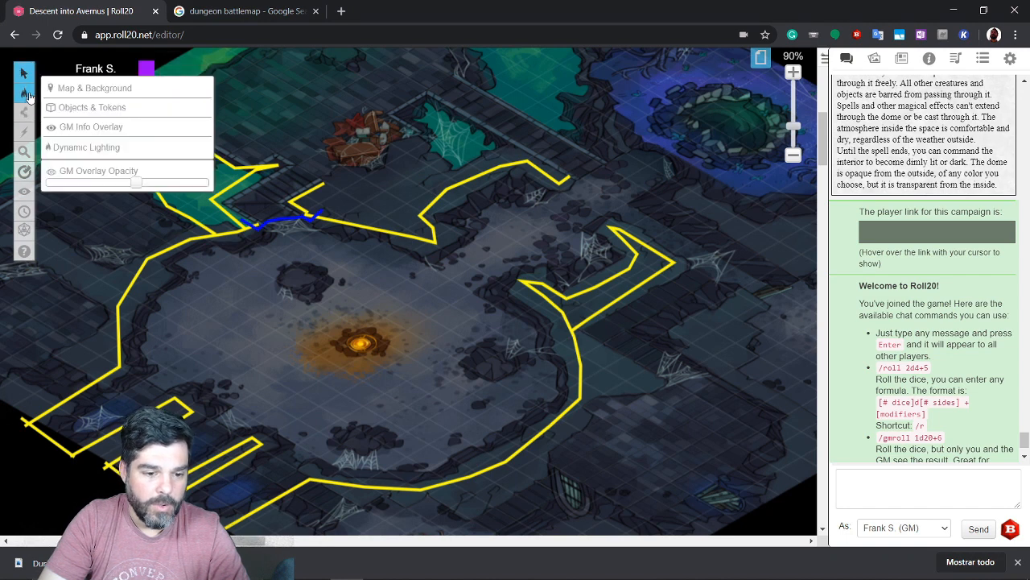
{"action": "left_click", "coordinate": [83, 111]}
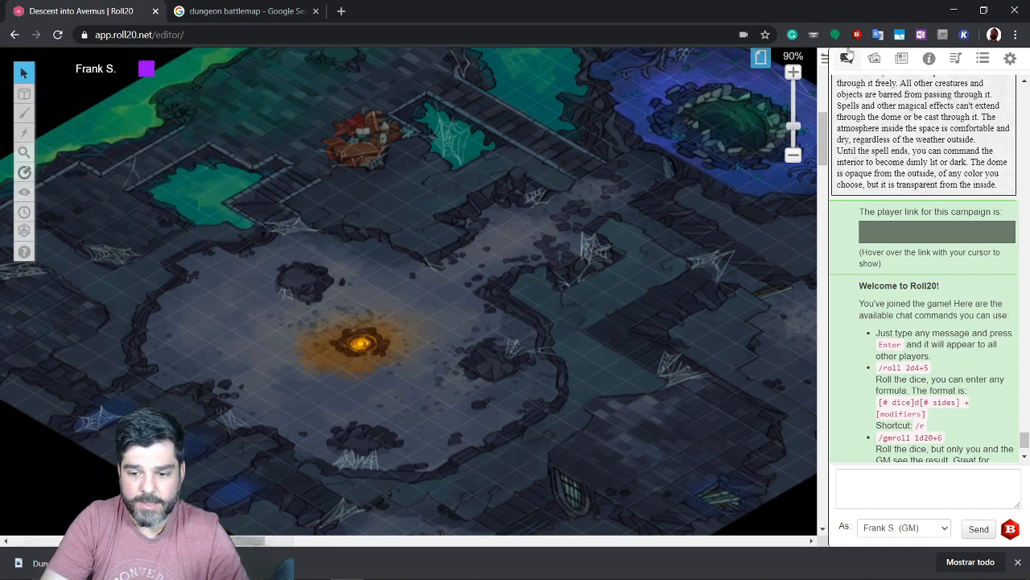
{"action": "left_click", "coordinate": [761, 57]}
{"action": "left_click_drag", "start_coordinate": [199, 151], "coordinate": [666, 149]}
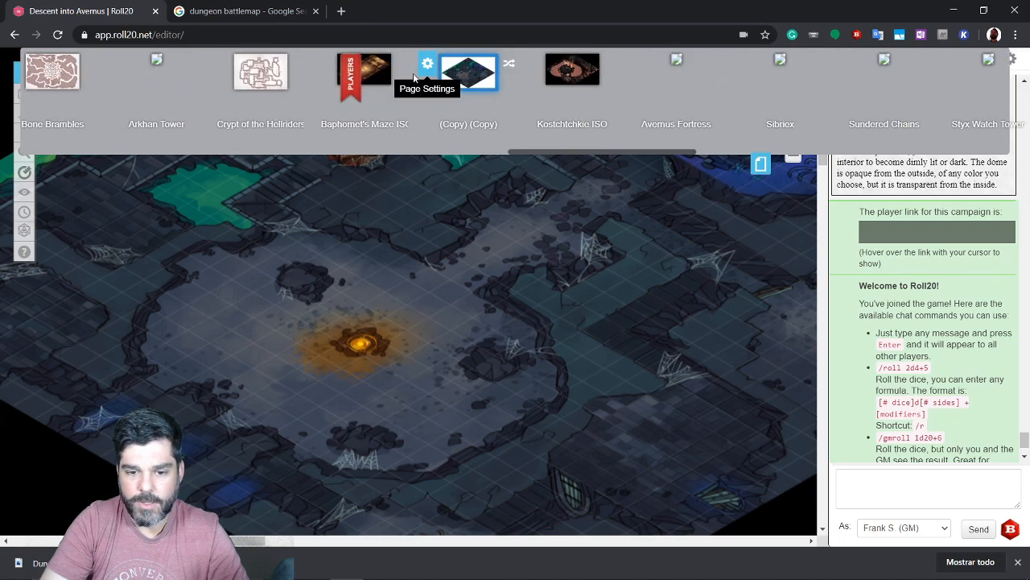
{"action": "left_click", "coordinate": [391, 77]}
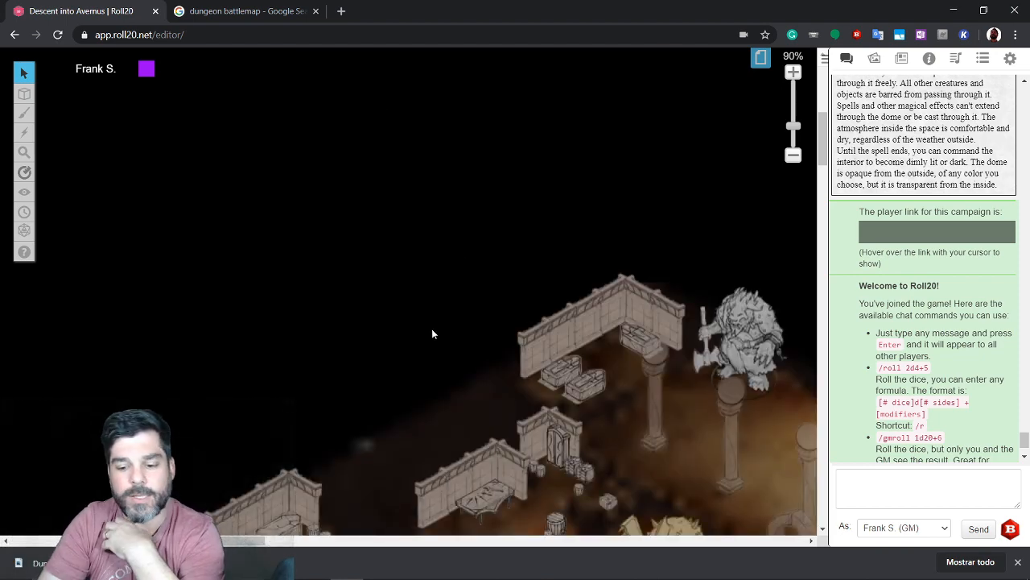
Find the party tokens in the walled alcove beside the open door and copy the armoured knight token
{"action": "left_click_drag", "start_coordinate": [393, 351], "coordinate": [487, 109]}
{"action": "left_click_drag", "start_coordinate": [392, 415], "coordinate": [805, 167]}
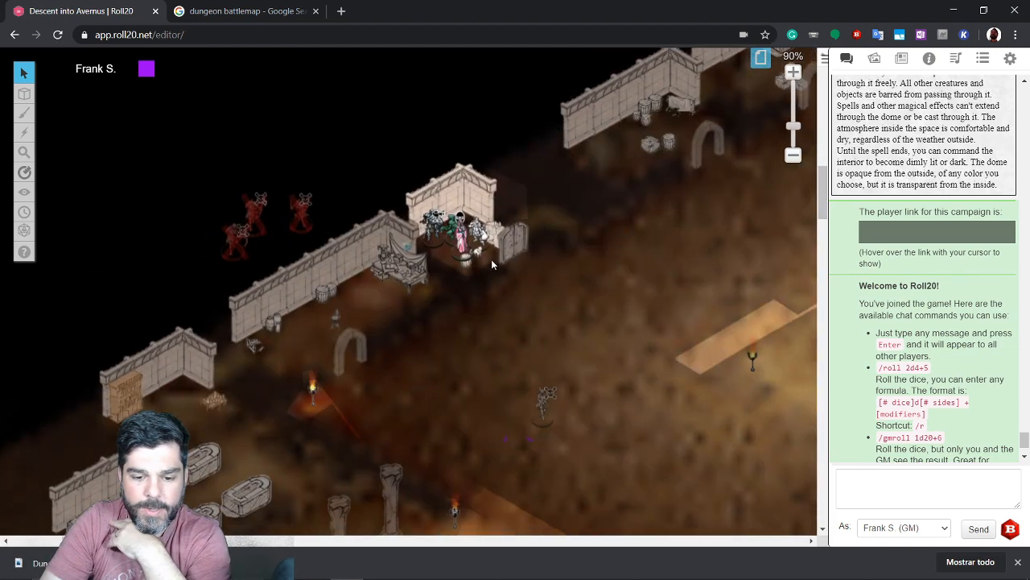
{"action": "scroll", "coordinate": [449, 219], "scroll_direction": "up", "scroll_amount": 5}
{"action": "left_click_drag", "start_coordinate": [502, 175], "coordinate": [471, 237]}
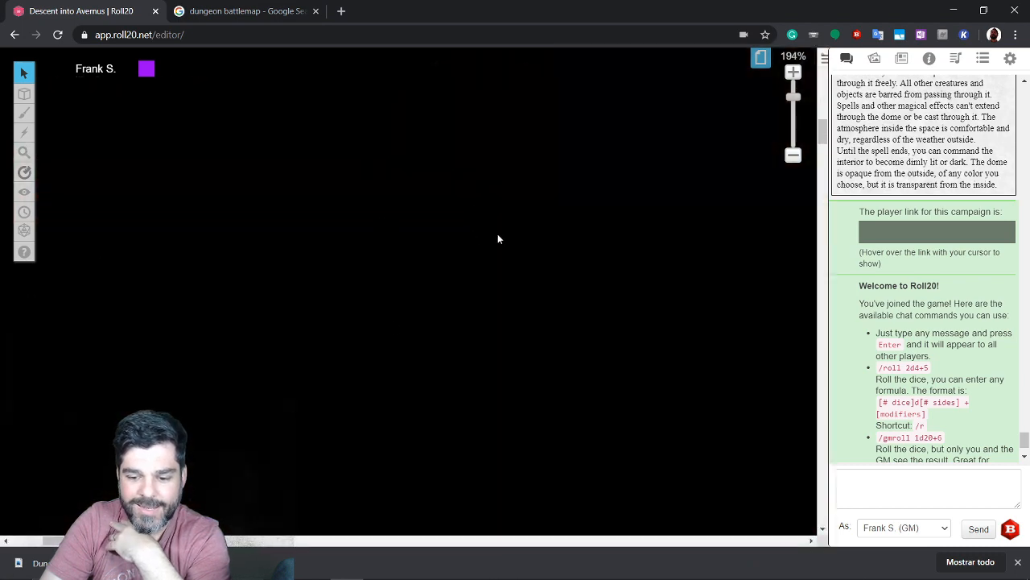
{"action": "scroll", "coordinate": [497, 234], "scroll_direction": "down", "scroll_amount": 2}
{"action": "left_click_drag", "start_coordinate": [396, 186], "coordinate": [370, 164]}
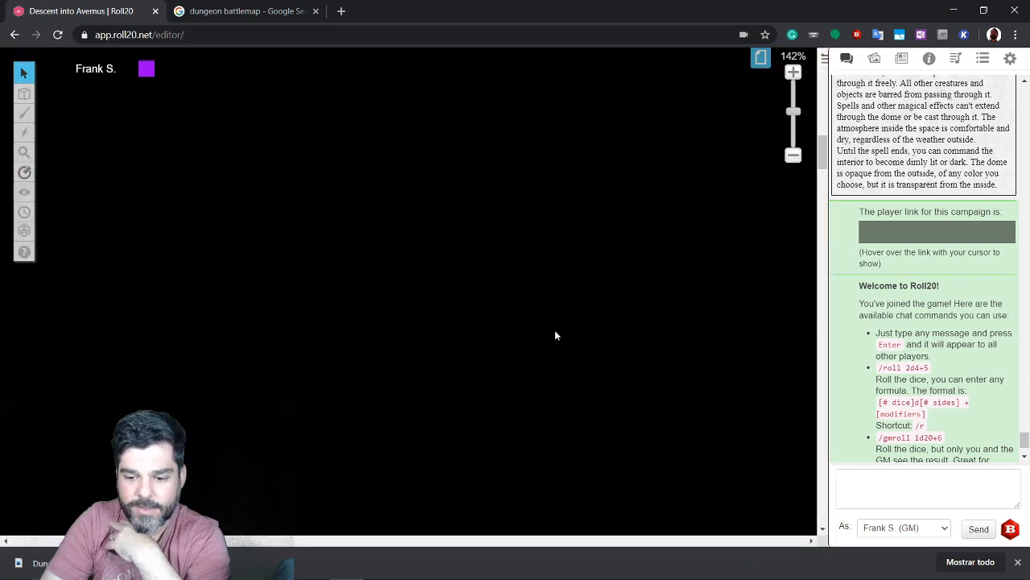
{"action": "left_click_drag", "start_coordinate": [554, 334], "coordinate": [373, 185]}
{"action": "left_click_drag", "start_coordinate": [234, 451], "coordinate": [326, 258]}
{"action": "left_click_drag", "start_coordinate": [229, 304], "coordinate": [405, 311]}
{"action": "scroll", "coordinate": [394, 244], "scroll_direction": "up", "scroll_amount": 2}
{"action": "left_click", "coordinate": [395, 244]}
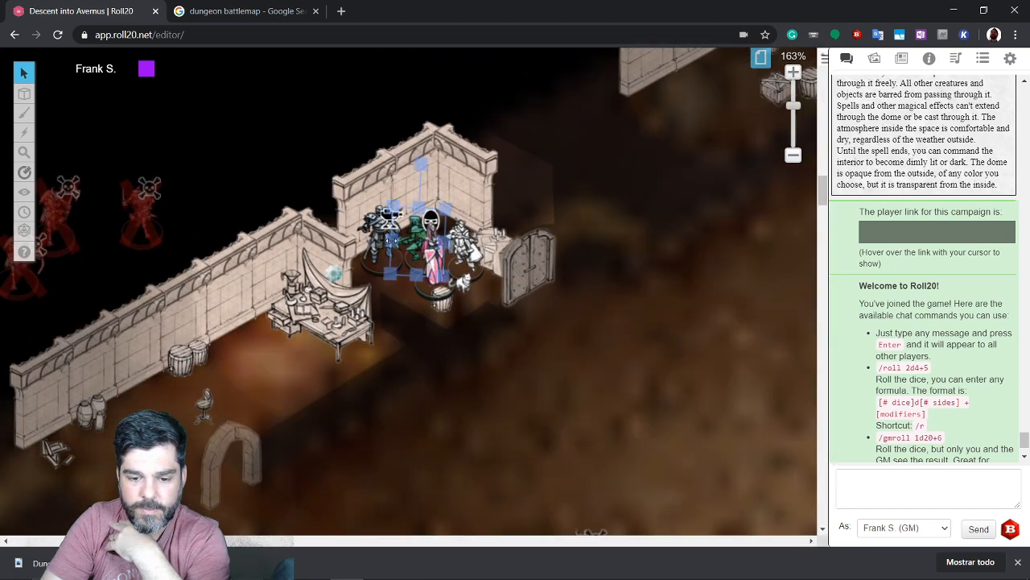
{"action": "right_click", "coordinate": [375, 242]}
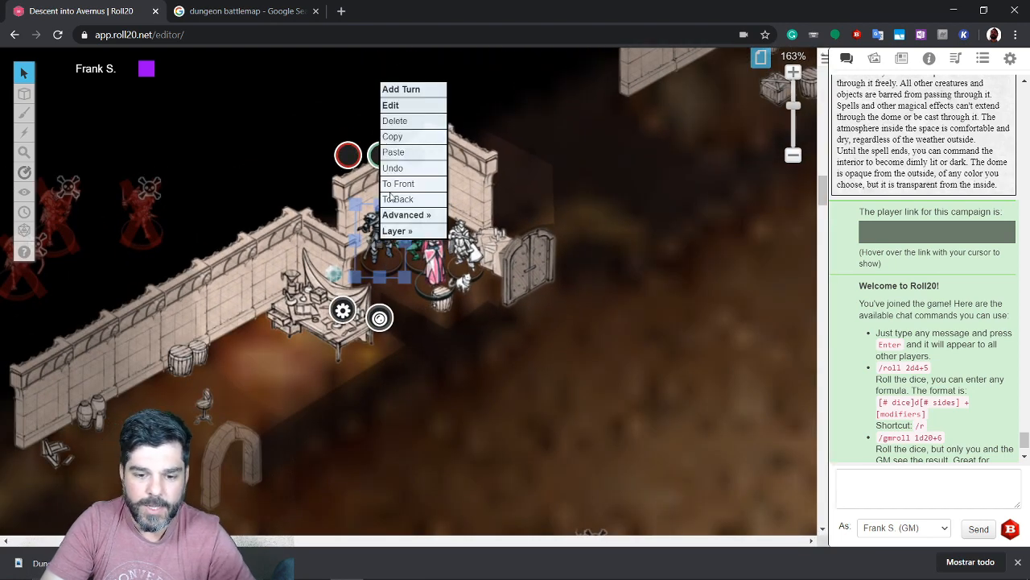
{"action": "left_click", "coordinate": [393, 136]}
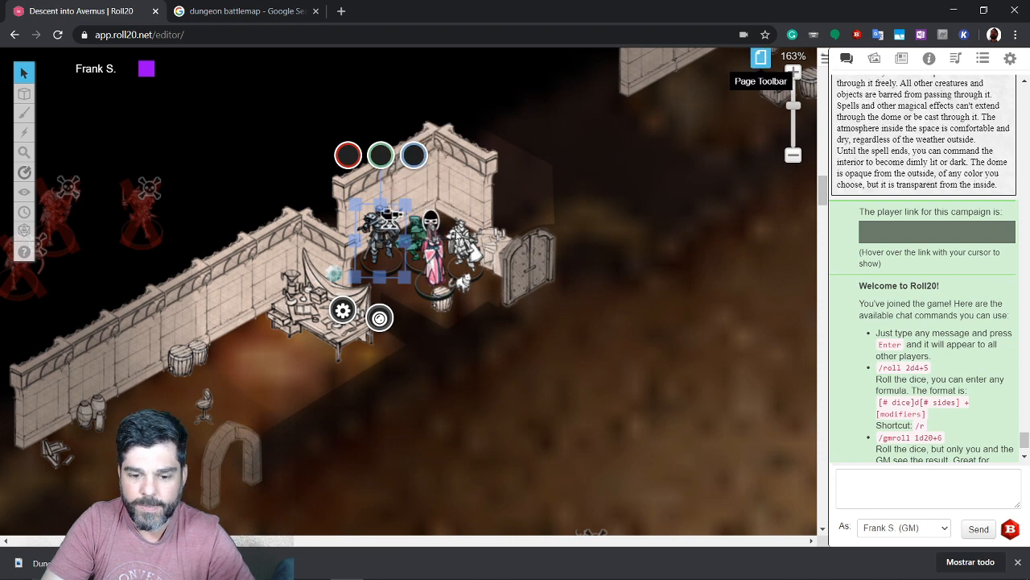
Return to the isometric dungeon page "(Copy) (Copy)" and bring the large cavern into view
{"action": "left_click", "coordinate": [761, 56]}
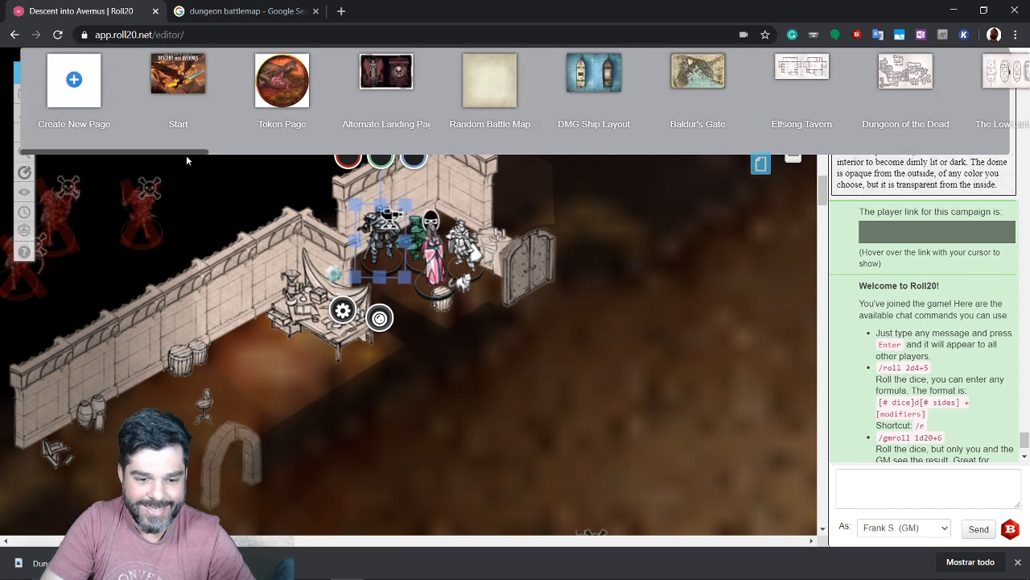
{"action": "left_click_drag", "start_coordinate": [185, 151], "coordinate": [698, 152]}
{"action": "left_click", "coordinate": [394, 74]}
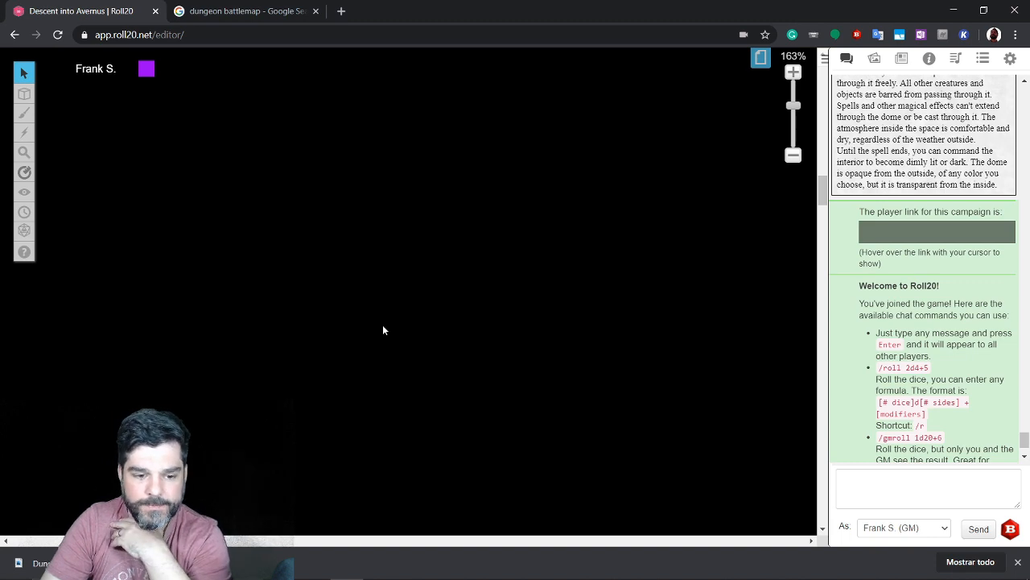
{"action": "scroll", "coordinate": [426, 313], "scroll_direction": "down", "scroll_amount": 5}
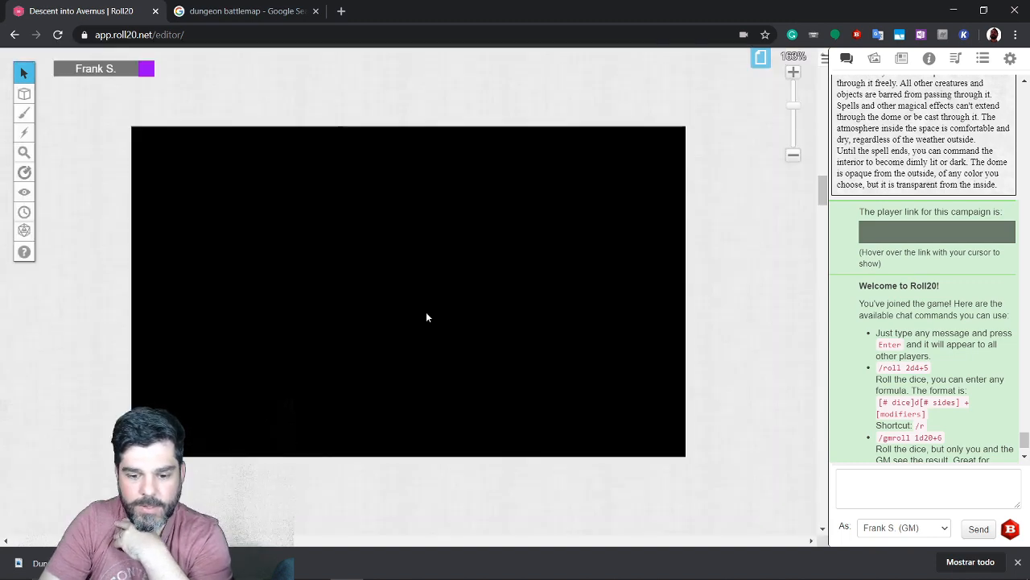
{"action": "scroll", "coordinate": [529, 265], "scroll_direction": "down", "scroll_amount": 5}
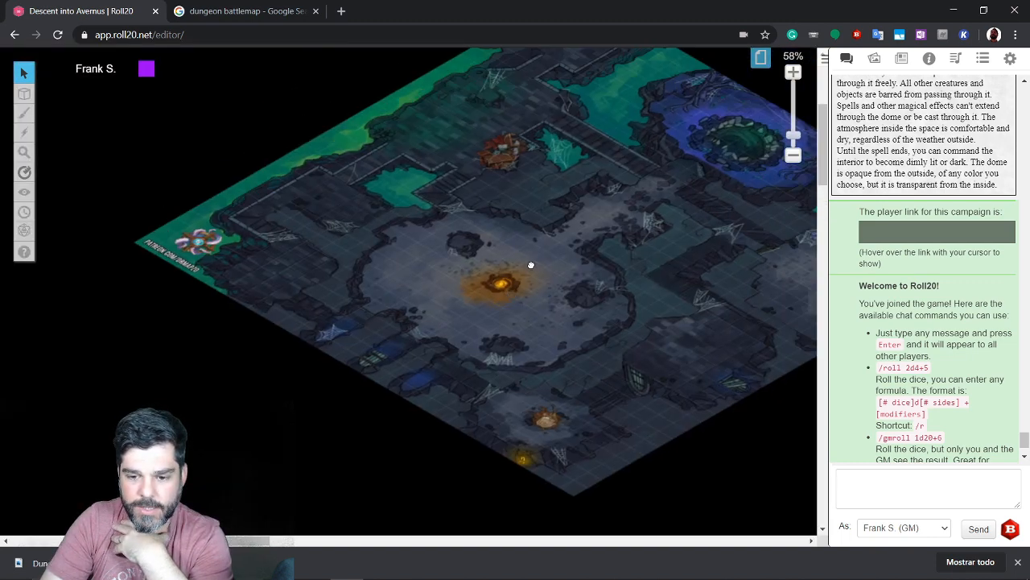
{"action": "left_click_drag", "start_coordinate": [505, 285], "coordinate": [461, 264]}
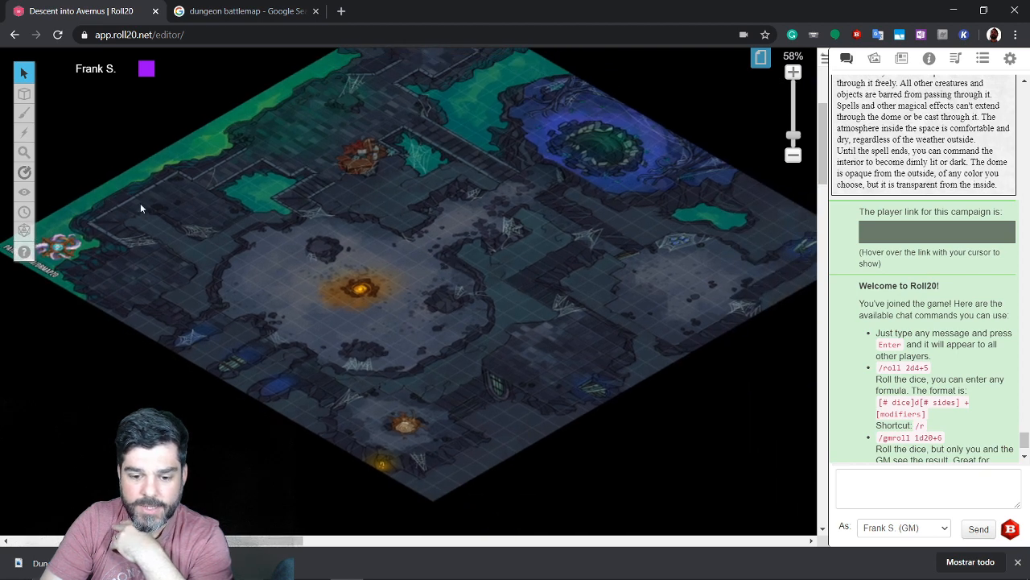
Paste the knight token into the large cavern and move it away from the glowing pit, toward the cavern's western wall
{"action": "right_click", "coordinate": [312, 272]}
{"action": "left_click", "coordinate": [326, 249]}
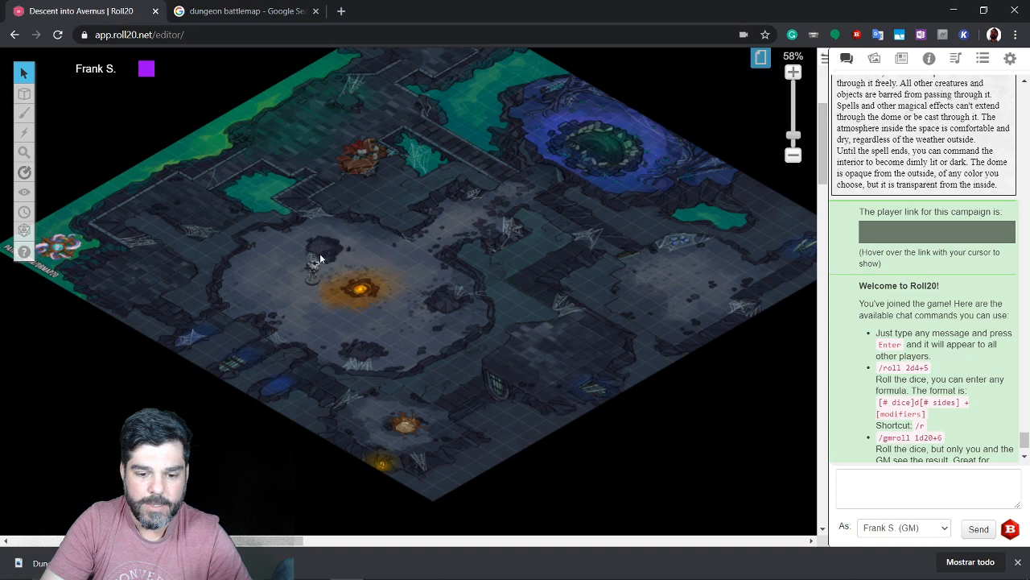
{"action": "scroll", "coordinate": [309, 279], "scroll_direction": "up", "scroll_amount": 5}
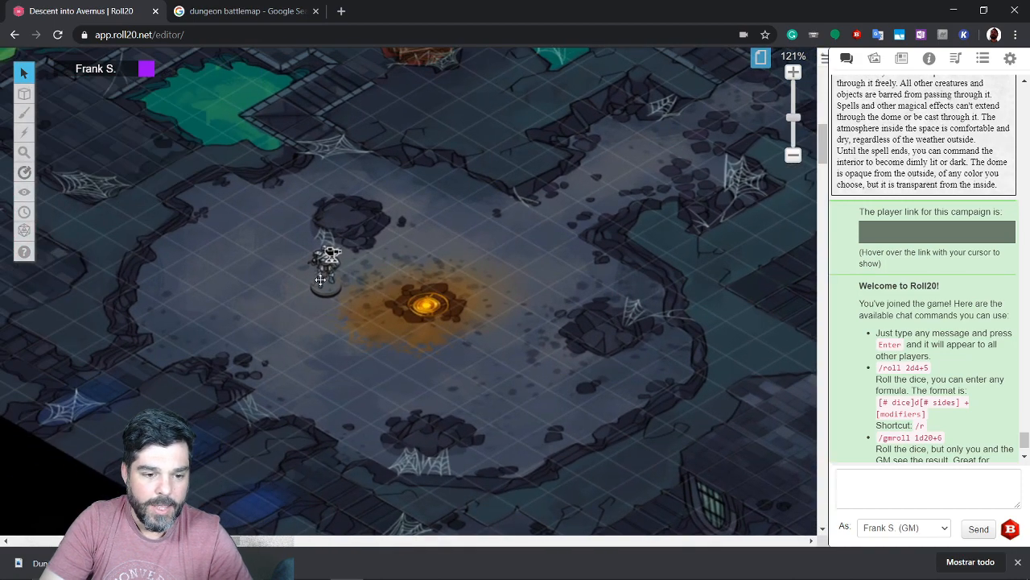
{"action": "left_click", "coordinate": [328, 278]}
{"action": "left_click_drag", "start_coordinate": [328, 278], "coordinate": [244, 320]}
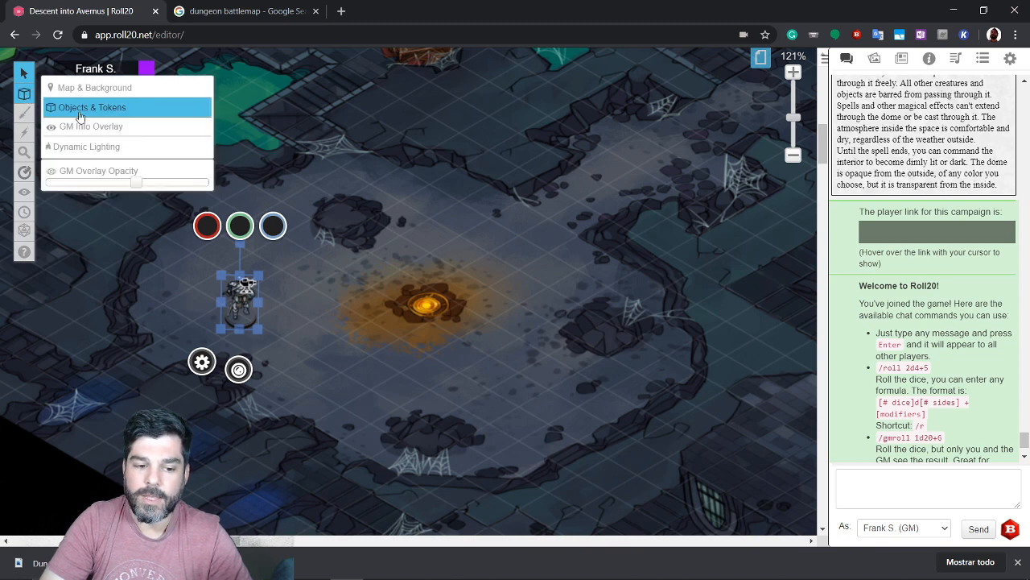
Review the knight token's advanced light and sight settings, save them and deselect the token
{"action": "left_click", "coordinate": [201, 364]}
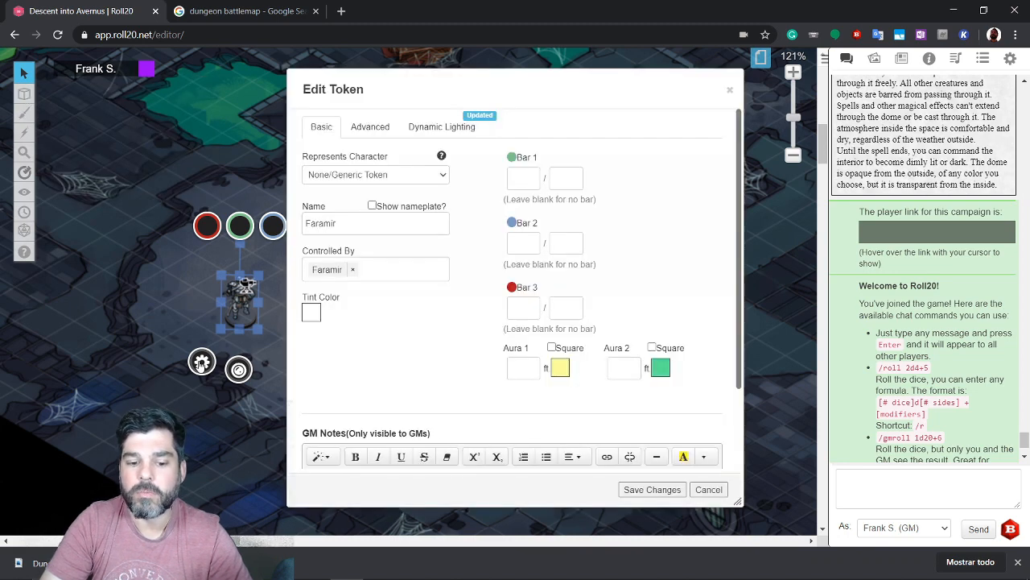
{"action": "left_click", "coordinate": [371, 128]}
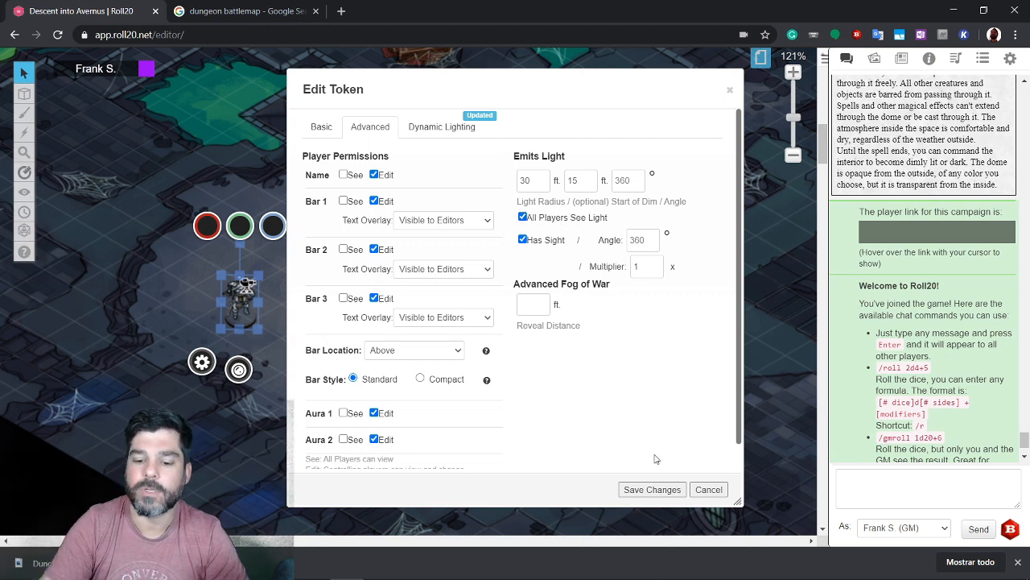
{"action": "left_click", "coordinate": [654, 488]}
{"action": "left_click", "coordinate": [327, 330]}
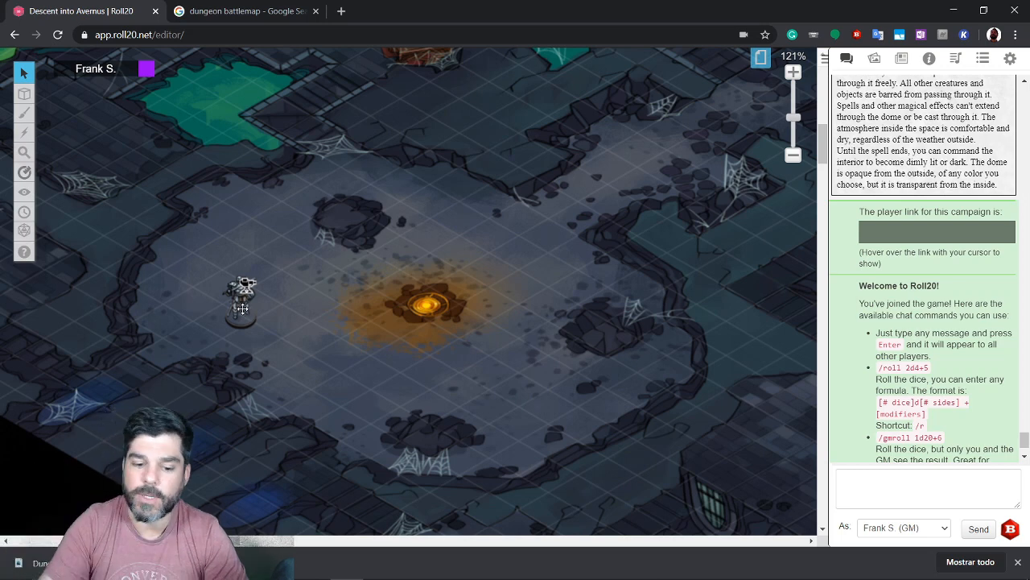
Preview the knight token's line of sight and move it into the webbed southwestern corridor to test the walls
{"action": "left_click", "coordinate": [242, 307]}
{"action": "key", "text": "ctrl+l"}
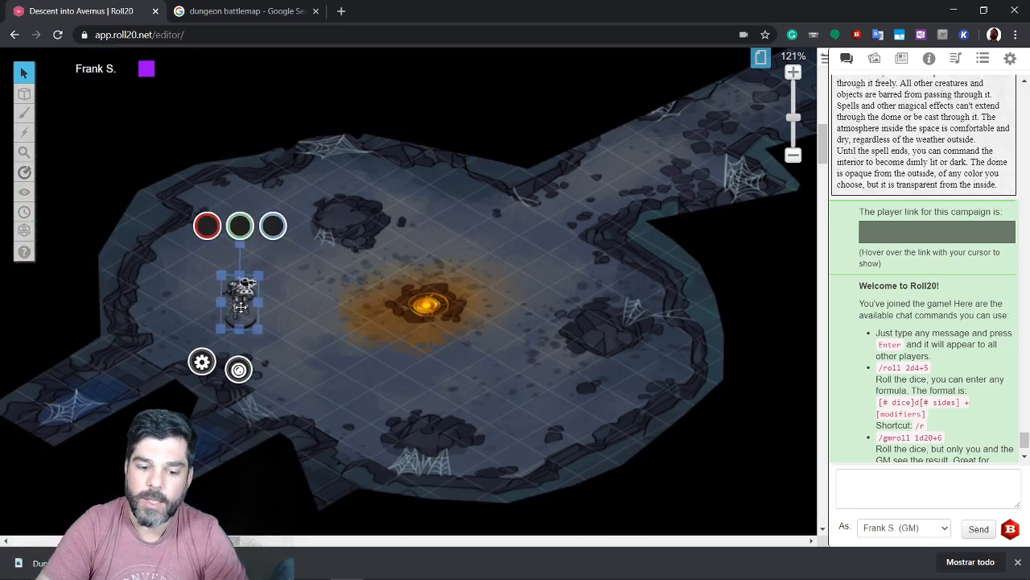
{"action": "left_click_drag", "start_coordinate": [242, 313], "coordinate": [87, 384]}
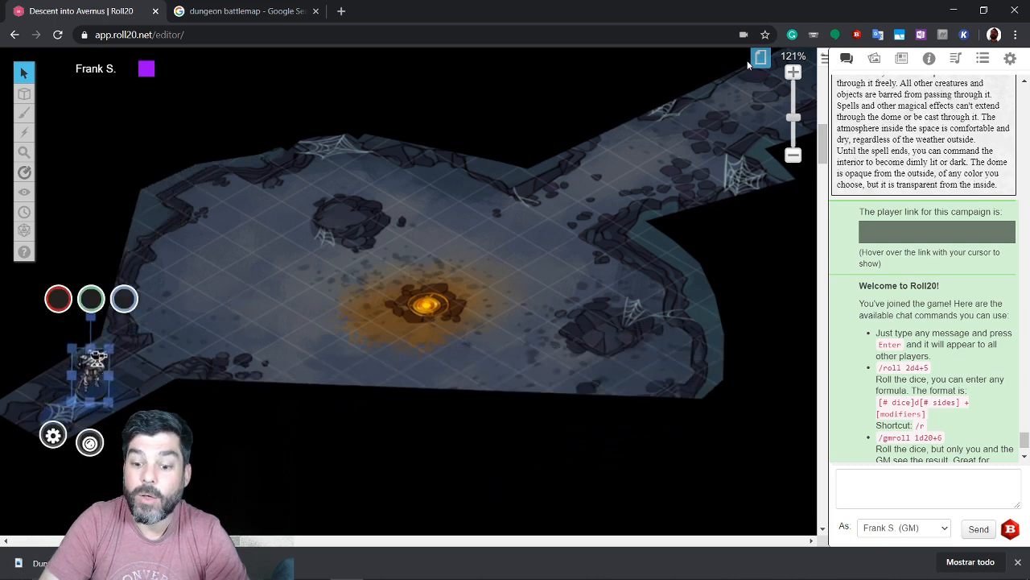
Turn off Global Illumination in the dungeon page's legacy dynamic lighting settings and accept the large map dimensions
{"action": "left_click", "coordinate": [759, 59]}
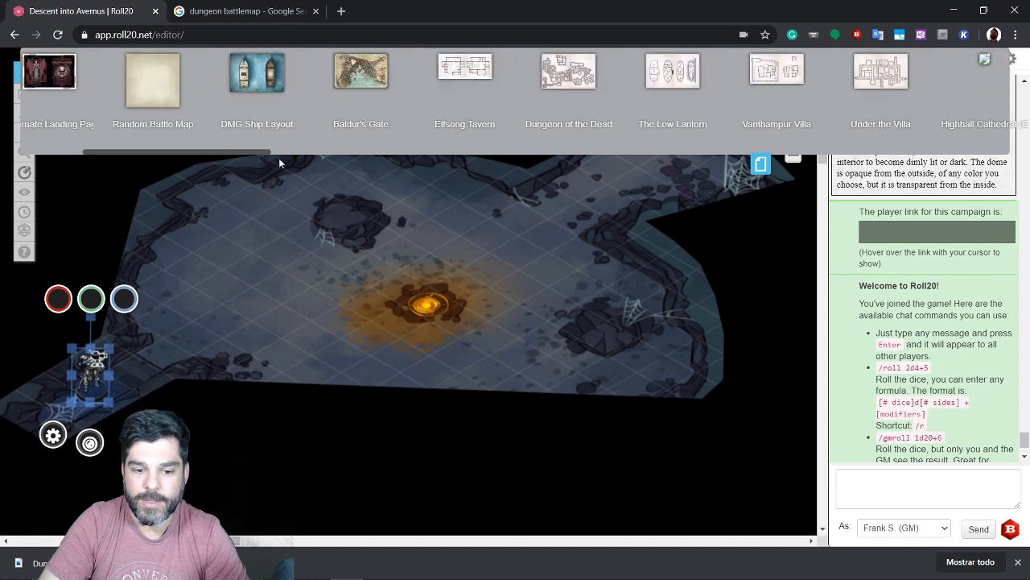
{"action": "left_click_drag", "start_coordinate": [279, 159], "coordinate": [667, 148]}
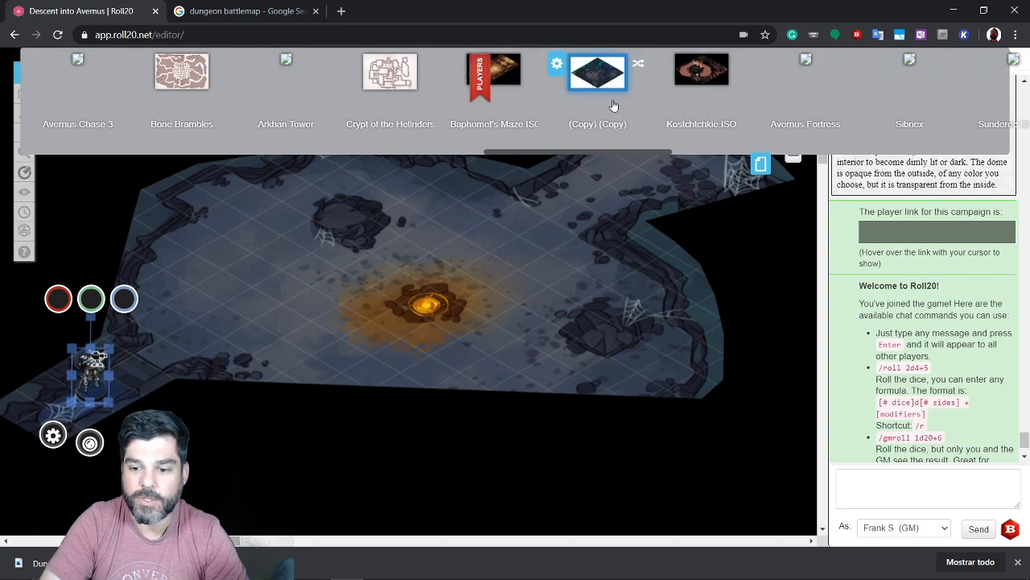
{"action": "left_click", "coordinate": [557, 64]}
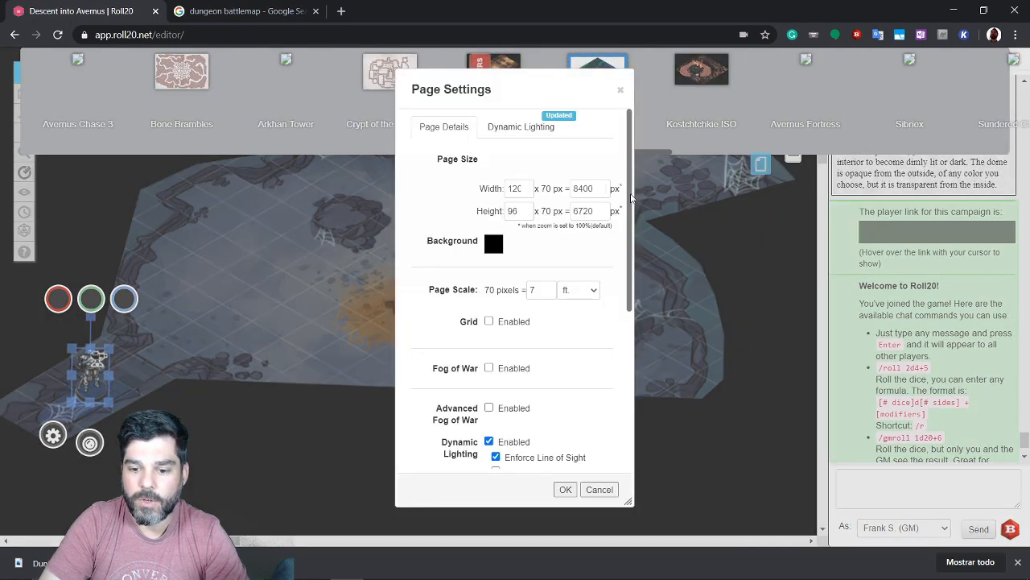
{"action": "left_click_drag", "start_coordinate": [632, 197], "coordinate": [633, 398]}
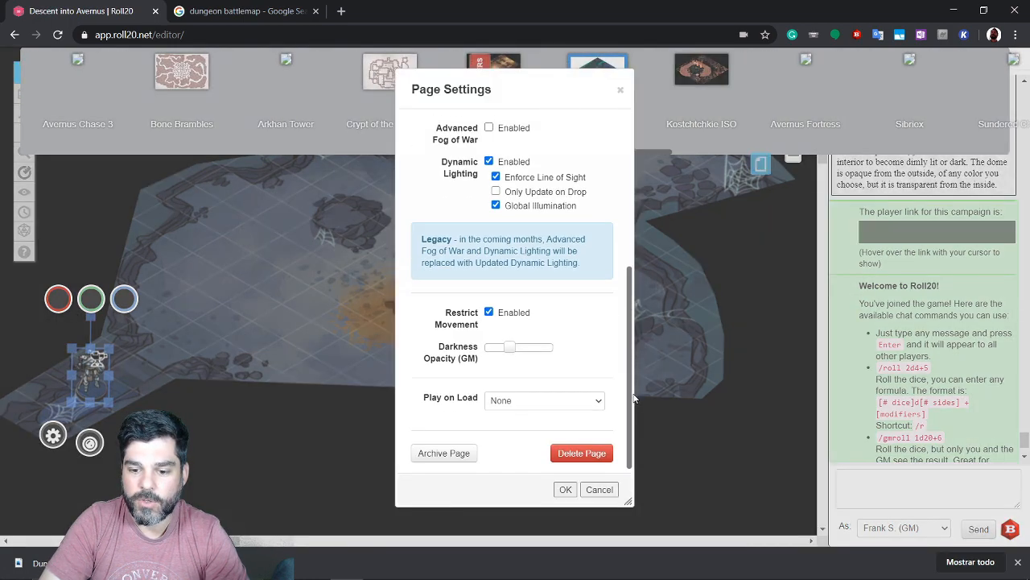
{"action": "left_click", "coordinate": [496, 205]}
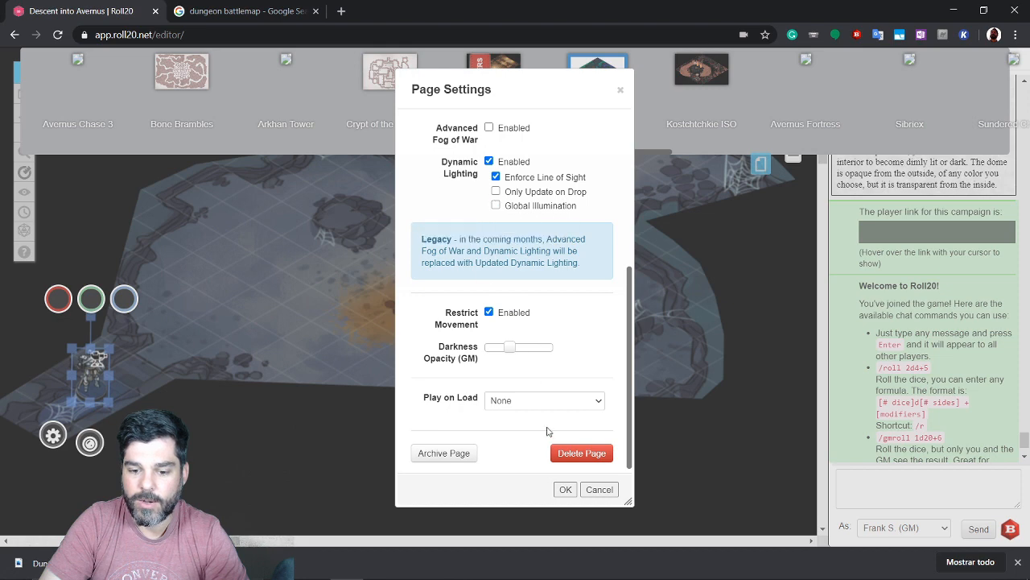
{"action": "left_click", "coordinate": [566, 489]}
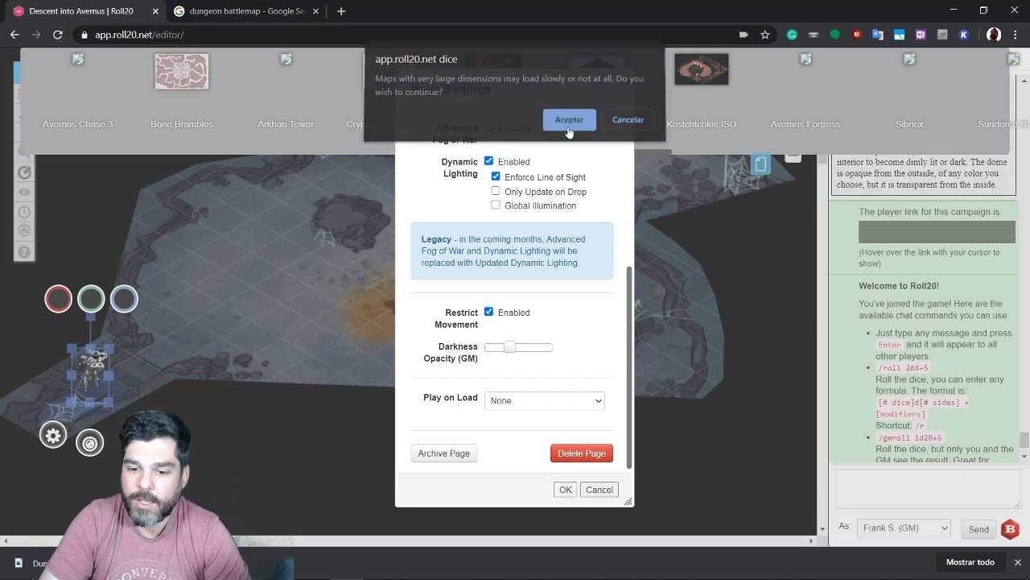
{"action": "left_click", "coordinate": [570, 123]}
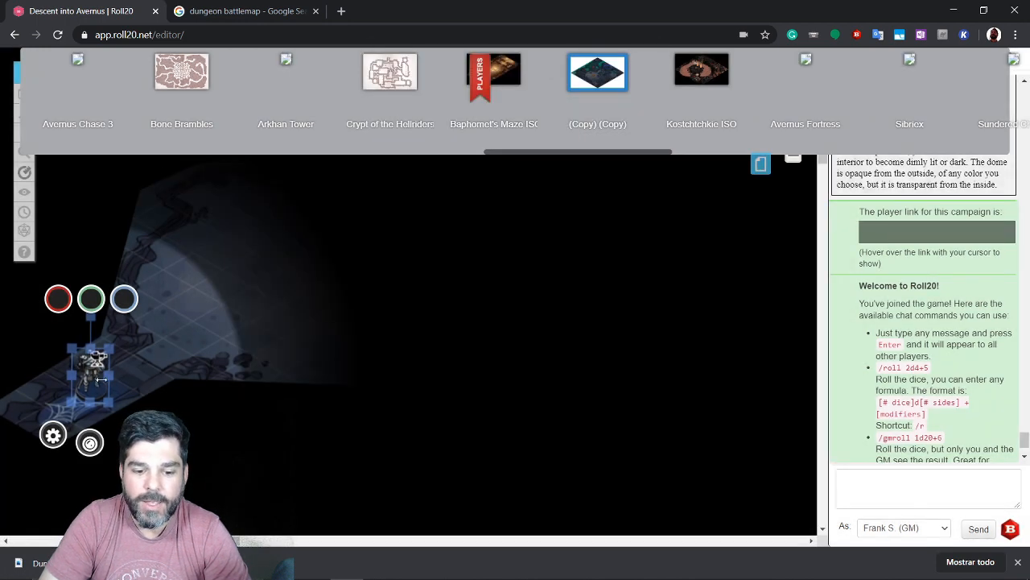
Move the knight token across the cavern to a spot just behind the glowing pit to test its light, then deselect it
{"action": "left_click_drag", "start_coordinate": [89, 388], "coordinate": [501, 245]}
{"action": "left_click_drag", "start_coordinate": [560, 230], "coordinate": [520, 297]}
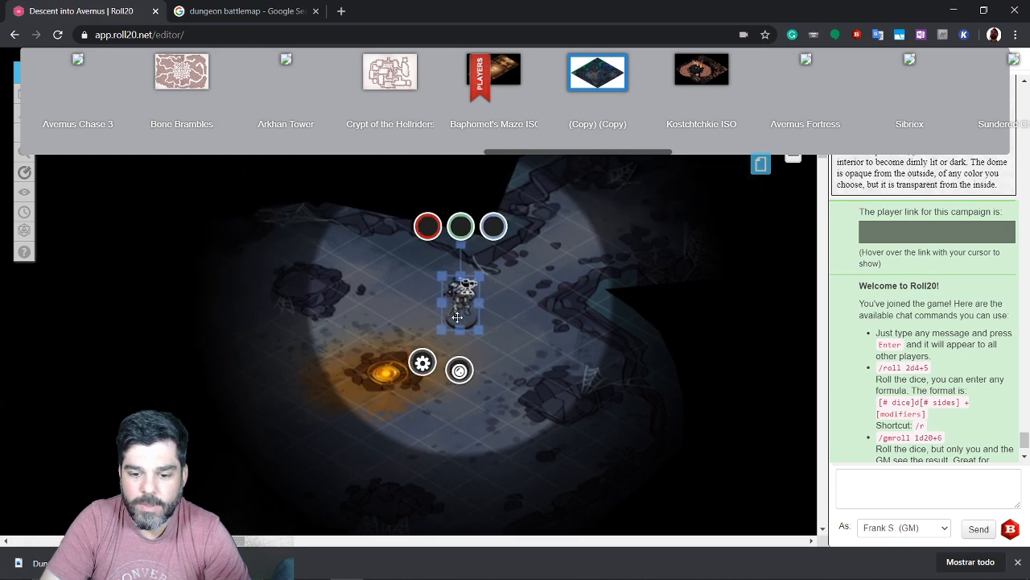
{"action": "left_click_drag", "start_coordinate": [457, 317], "coordinate": [388, 284]}
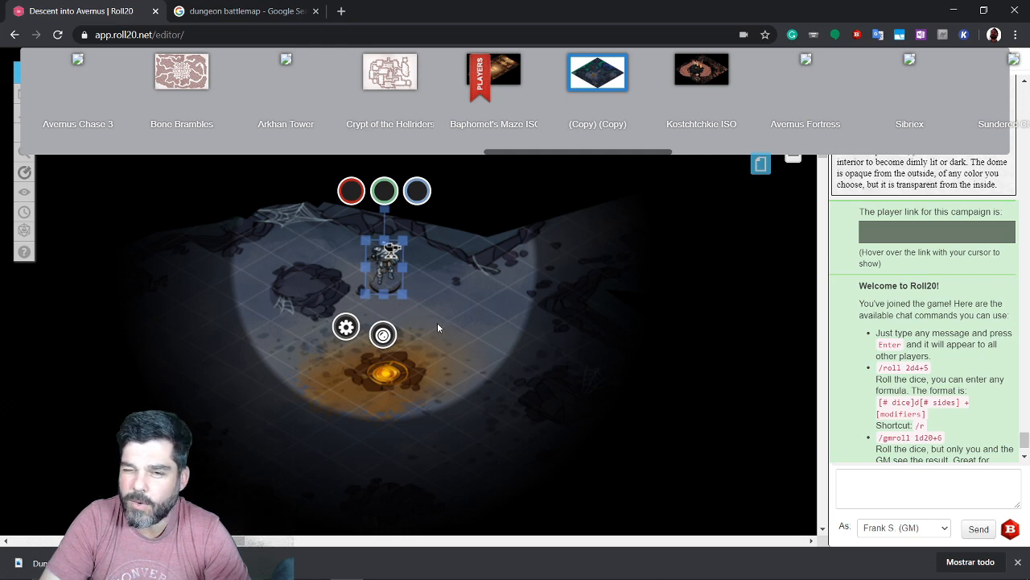
{"action": "left_click_drag", "start_coordinate": [469, 322], "coordinate": [572, 352]}
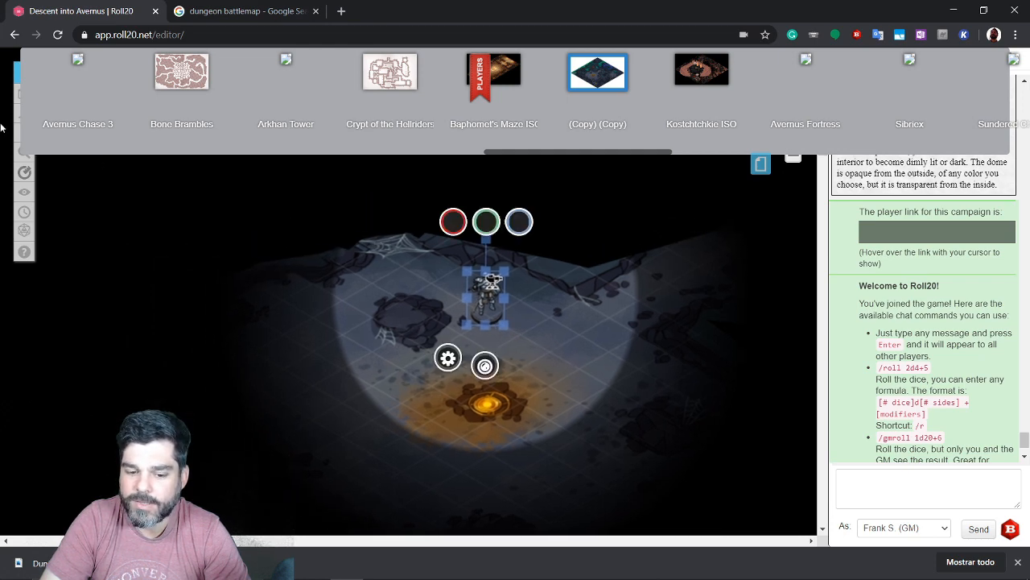
{"action": "left_click", "coordinate": [760, 163]}
{"action": "left_click", "coordinate": [390, 295]}
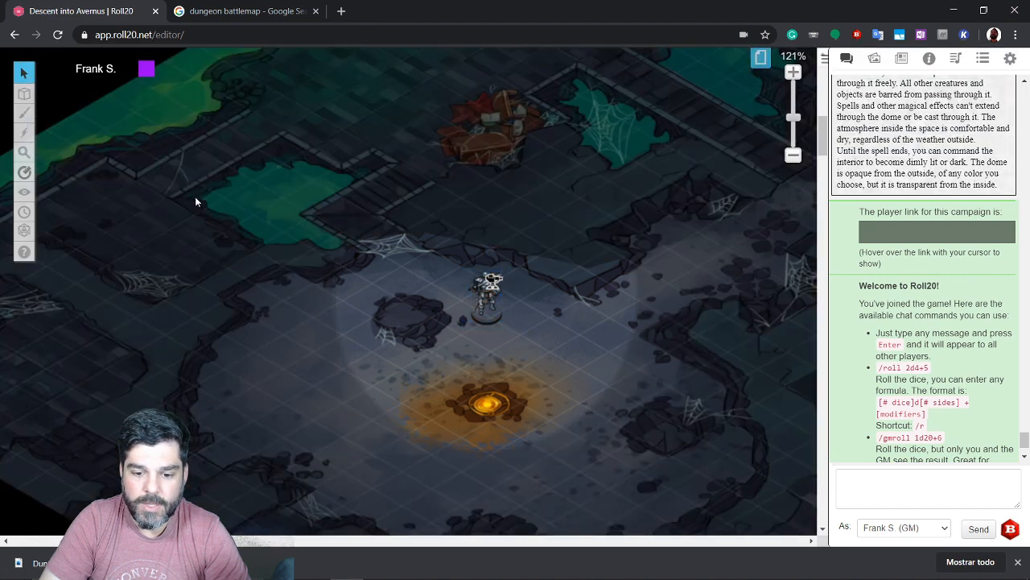
Delete the blue door line closing the cavern's northern passage on the Dynamic Lighting layer
{"action": "mouse_move", "coordinate": [24, 93]}
{"action": "left_click", "coordinate": [58, 149]}
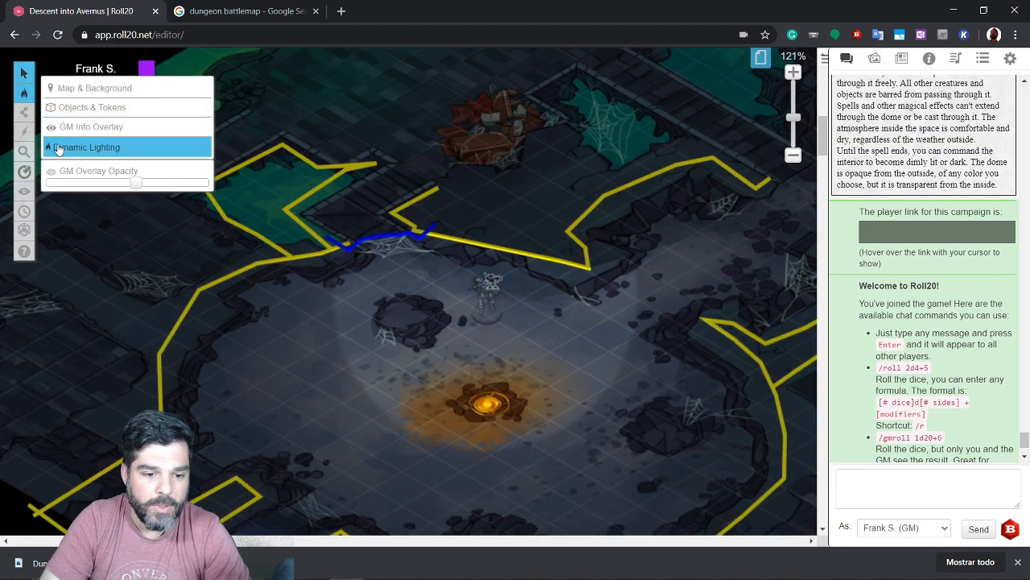
{"action": "left_click", "coordinate": [376, 237]}
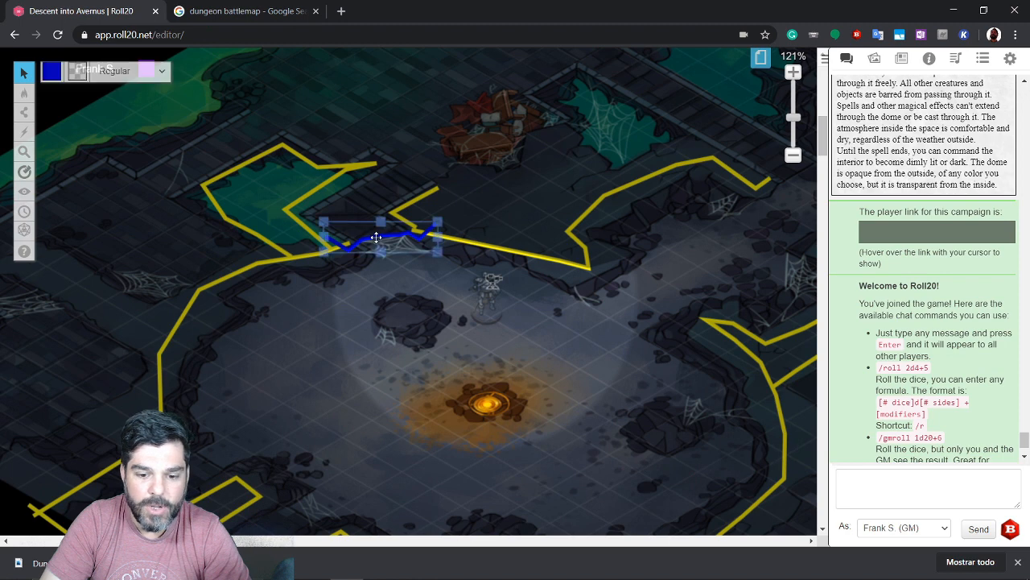
{"action": "key", "text": "Delete"}
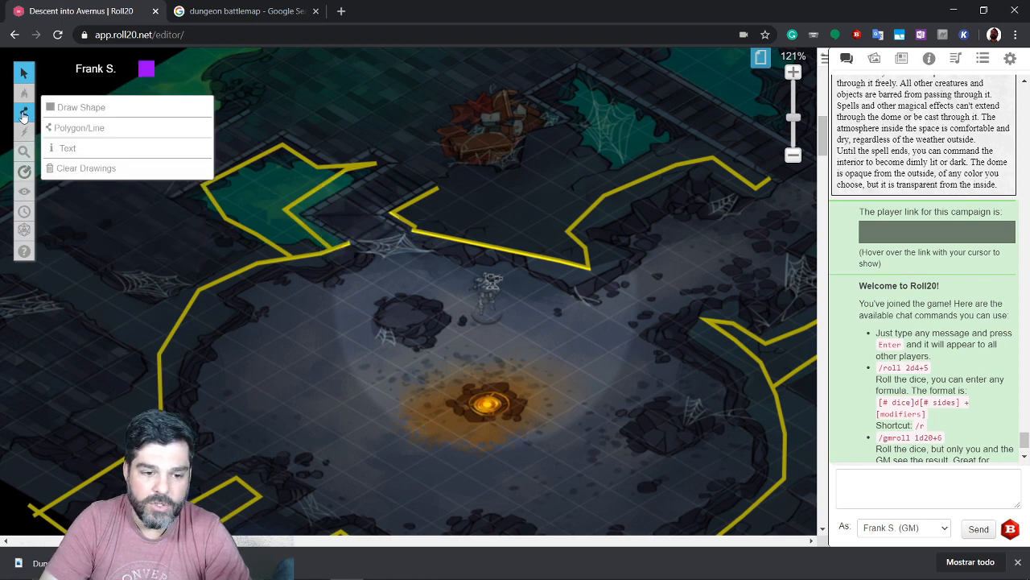
Return to the Objects & Tokens layer and move the knight token through the opened northern passage and back into the cavern
{"action": "mouse_move", "coordinate": [24, 93]}
{"action": "left_click", "coordinate": [58, 105]}
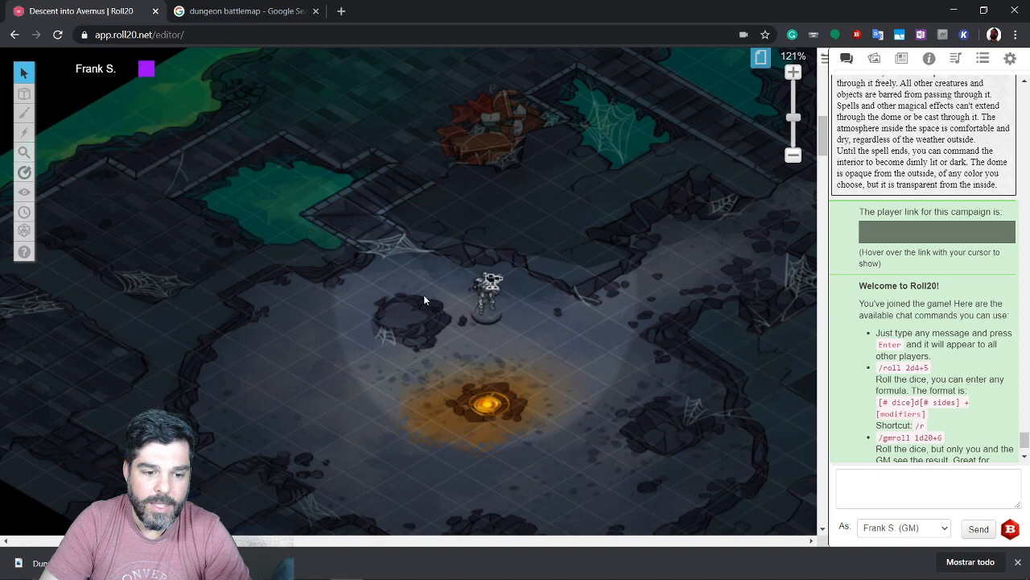
{"action": "left_click", "coordinate": [488, 309]}
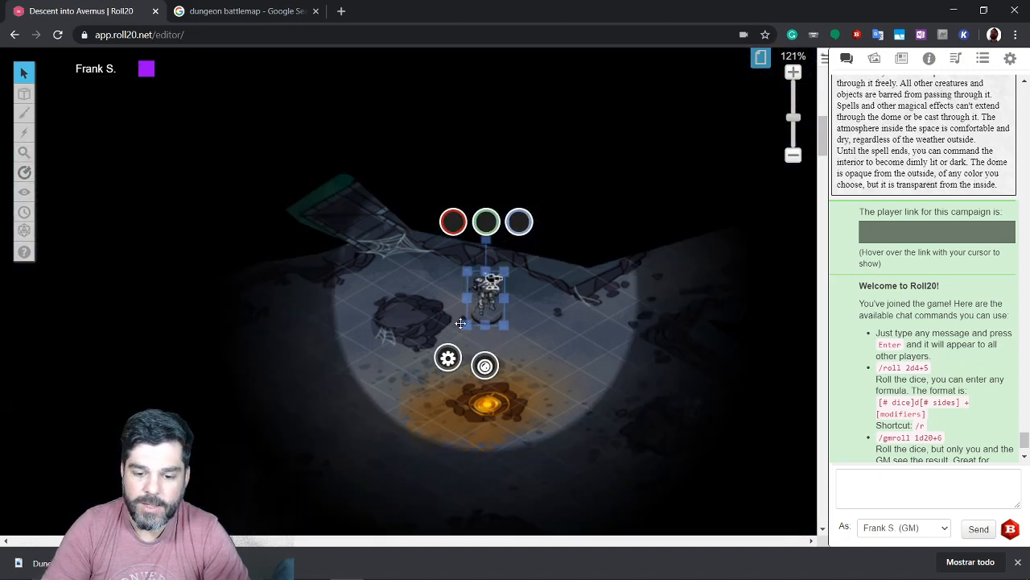
{"action": "left_click_drag", "start_coordinate": [478, 309], "coordinate": [397, 173]}
{"action": "left_click_drag", "start_coordinate": [396, 173], "coordinate": [406, 285]}
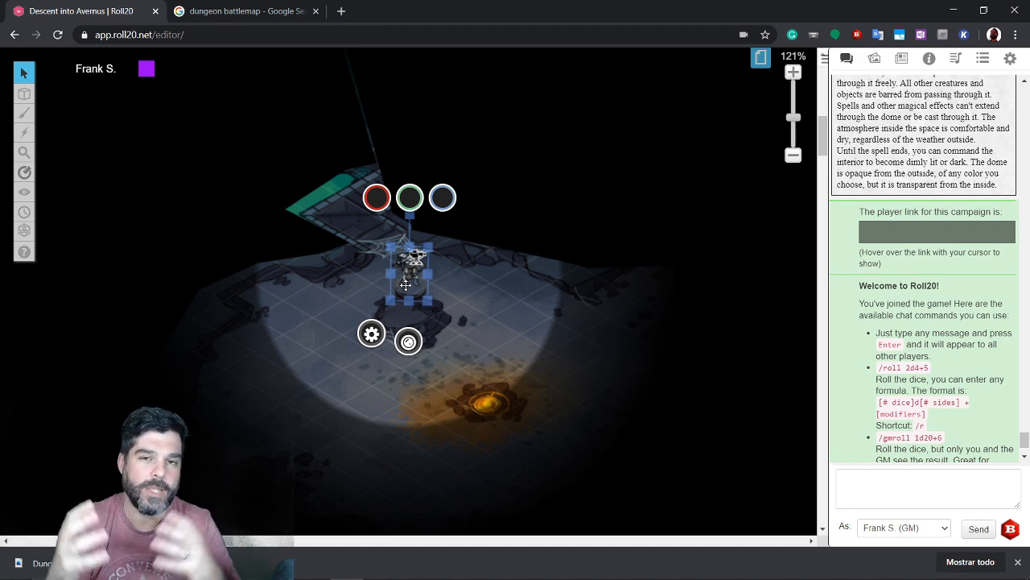
Move the knight token to the cavern's western side, back beside the dark pit, and over to the eastern wall to test its light
{"action": "left_click_drag", "start_coordinate": [406, 284], "coordinate": [318, 324]}
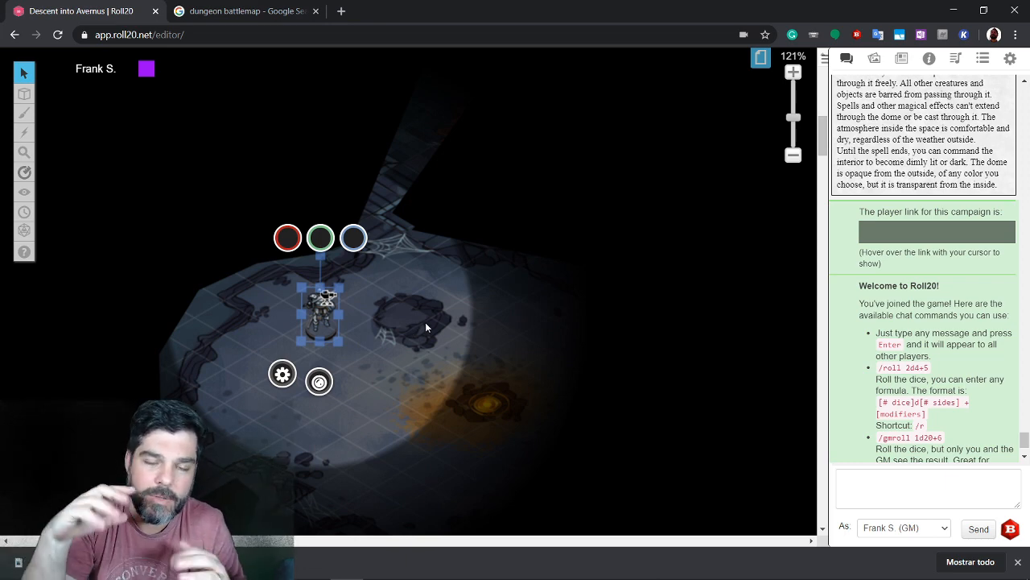
{"action": "left_click_drag", "start_coordinate": [318, 323], "coordinate": [412, 302]}
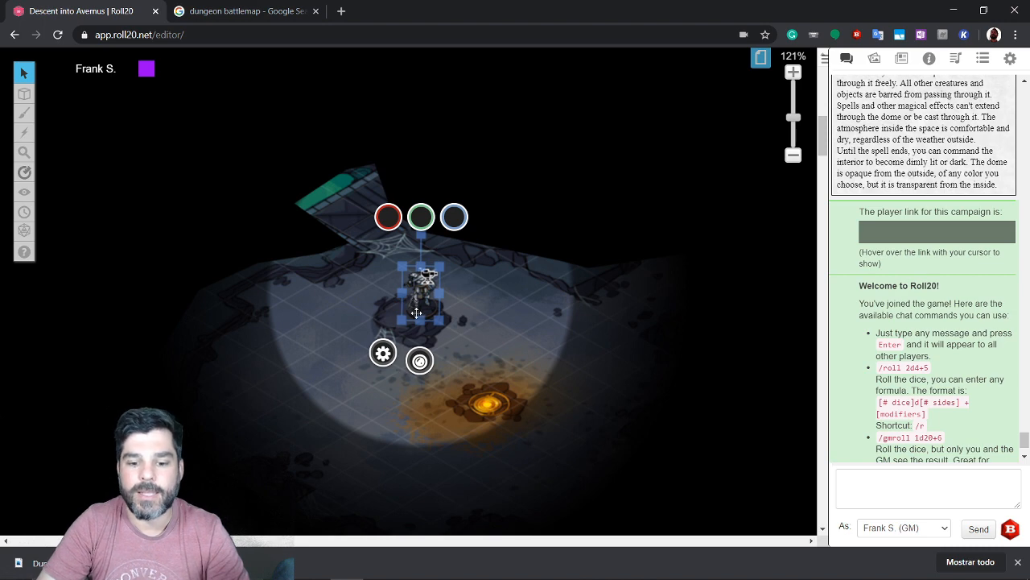
{"action": "left_click_drag", "start_coordinate": [412, 306], "coordinate": [705, 456]}
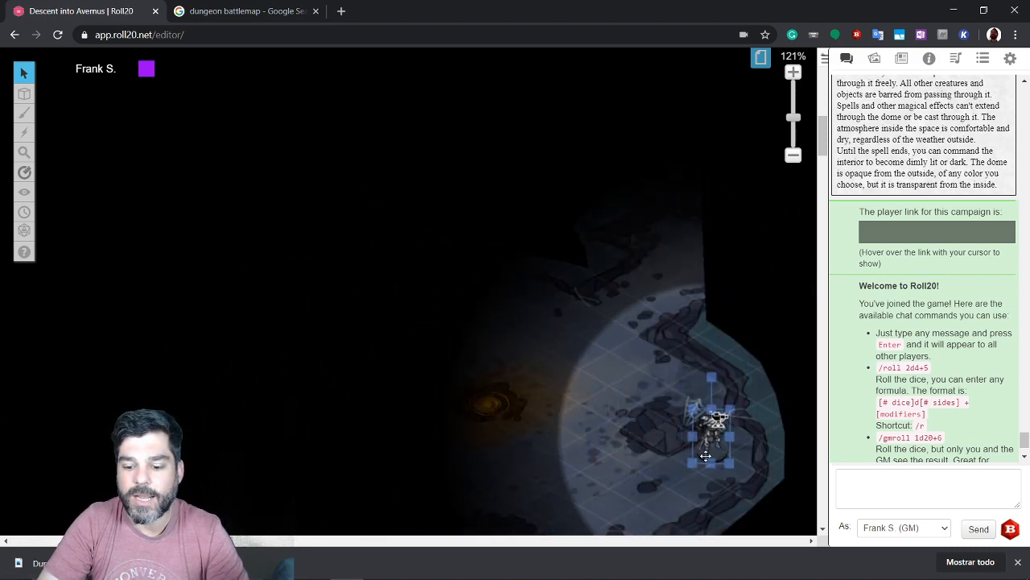